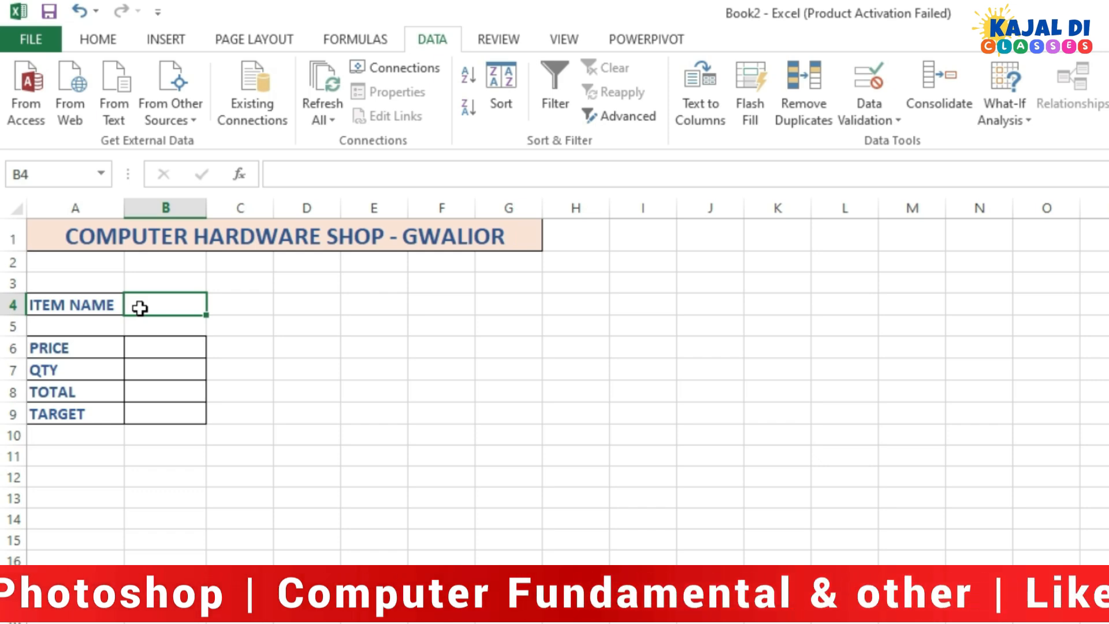
- Fill in the item table with MIC as the item name, 500 as the price and 10 as the quantity
{"action": "type", "text": "MIC"}
{"action": "key", "text": "Return"}
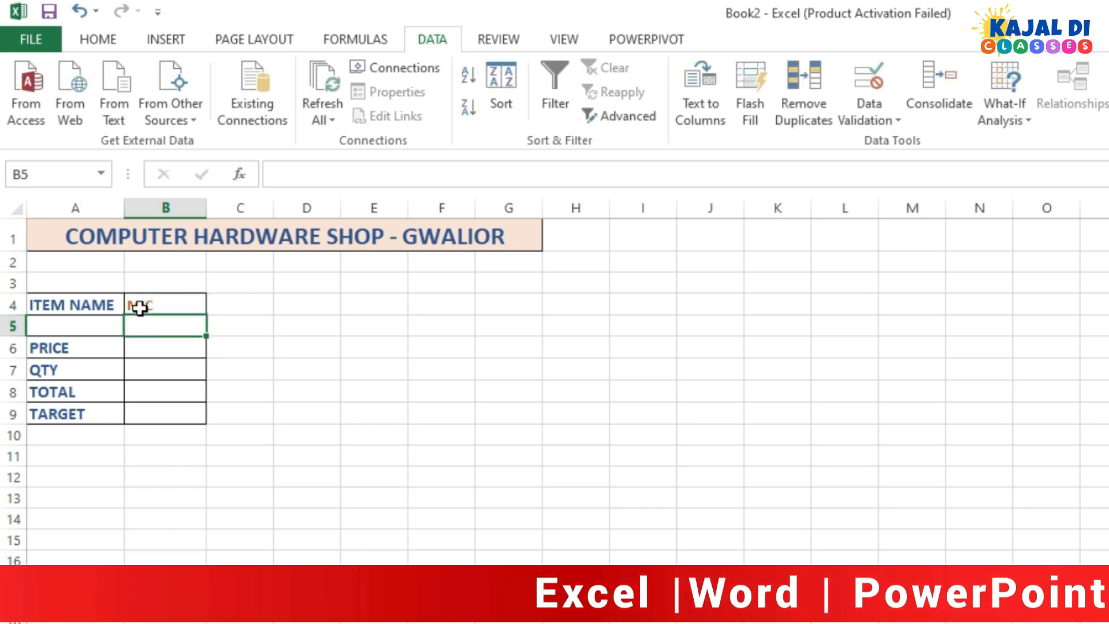
{"action": "left_click", "coordinate": [152, 345]}
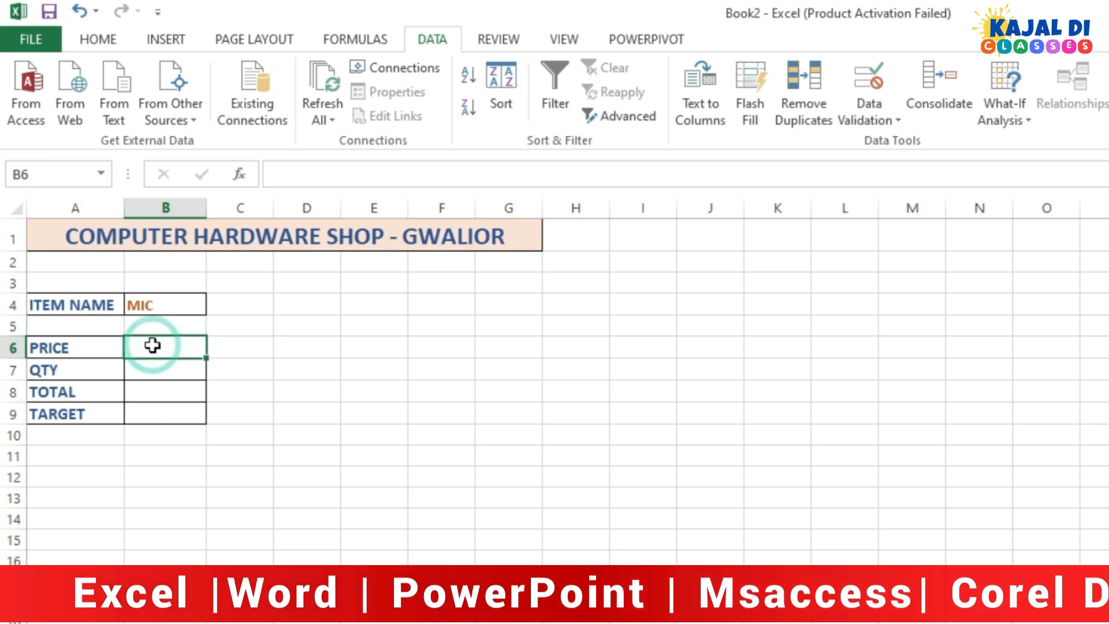
{"action": "type", "text": "7"}
{"action": "key", "text": "BackSpace"}
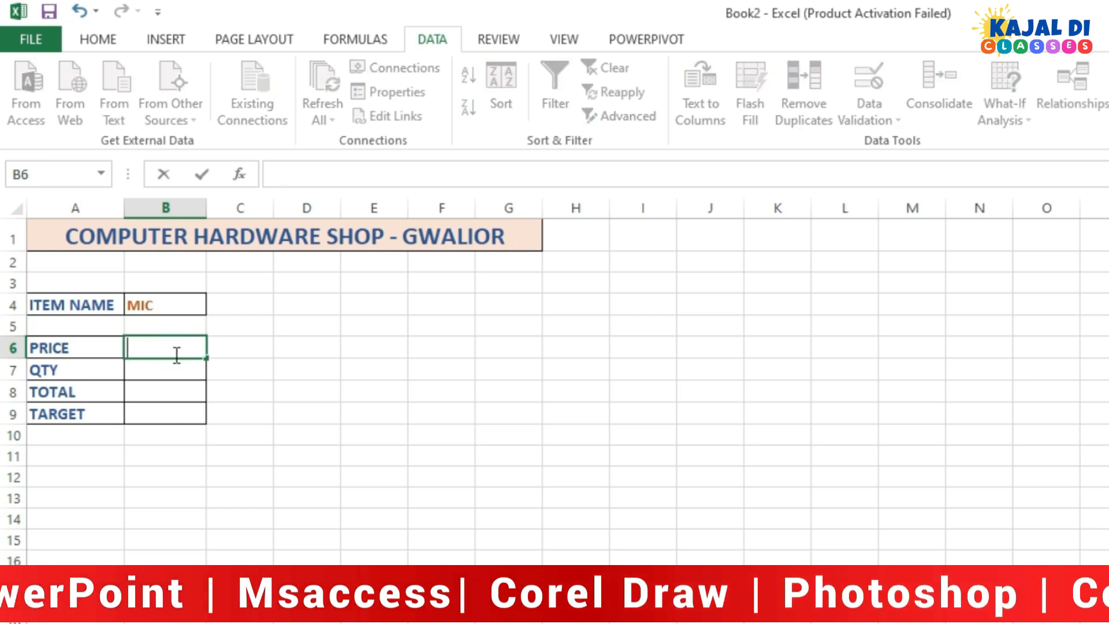
{"action": "type", "text": "500"}
{"action": "key", "text": "Return"}
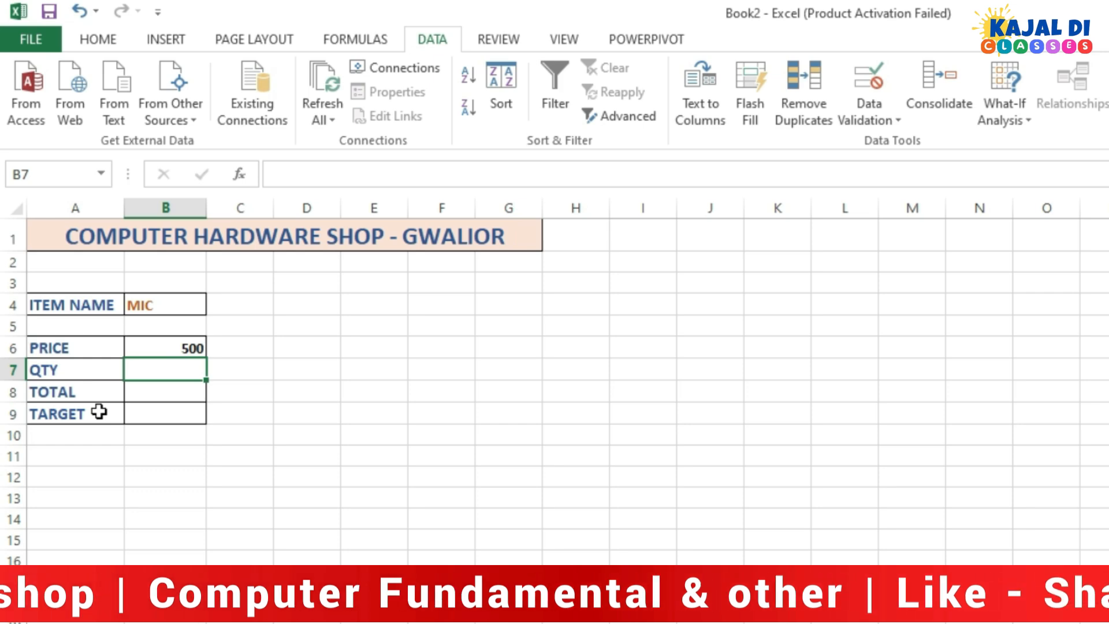
{"action": "type", "text": "10"}
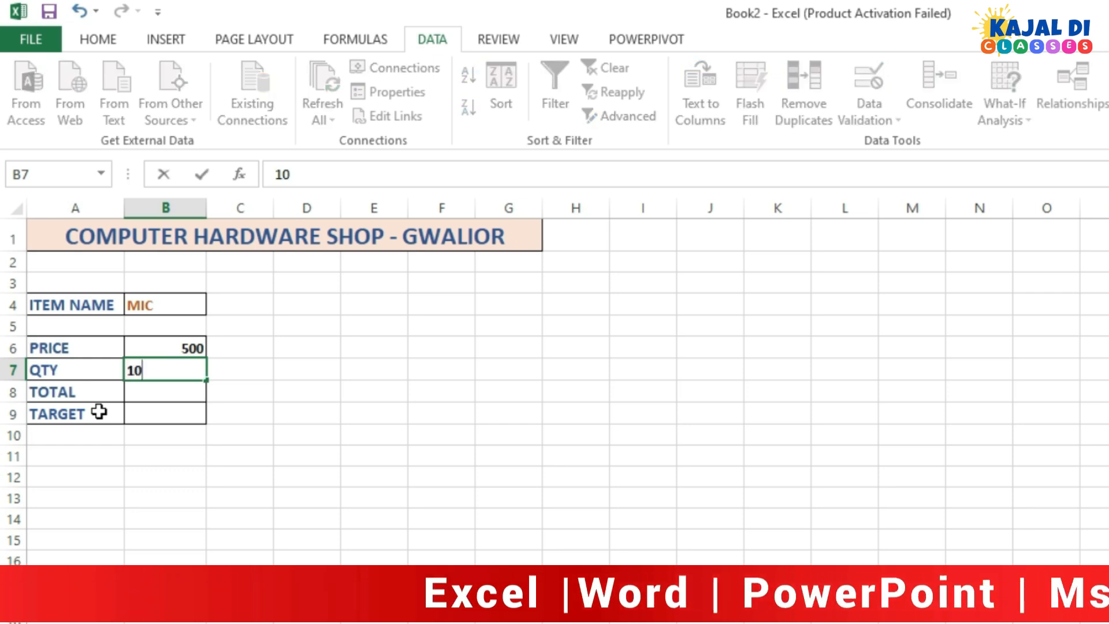
{"action": "key", "text": "Return"}
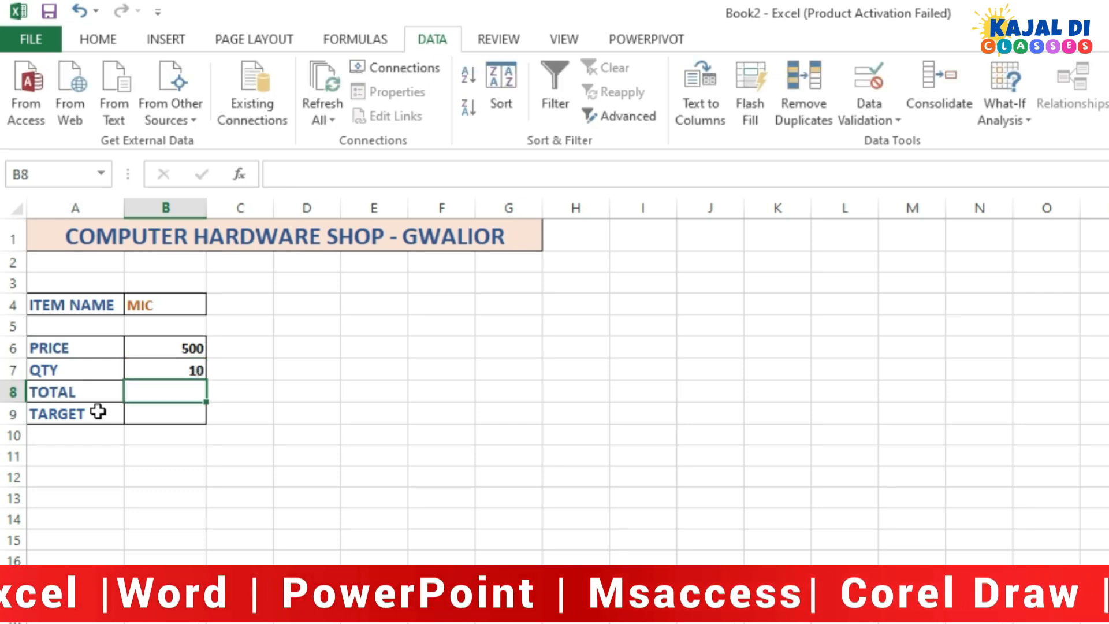
- Calculate the total in B8 by multiplying the price by the quantity with the formula =B6*B7
{"action": "type", "text": "="}
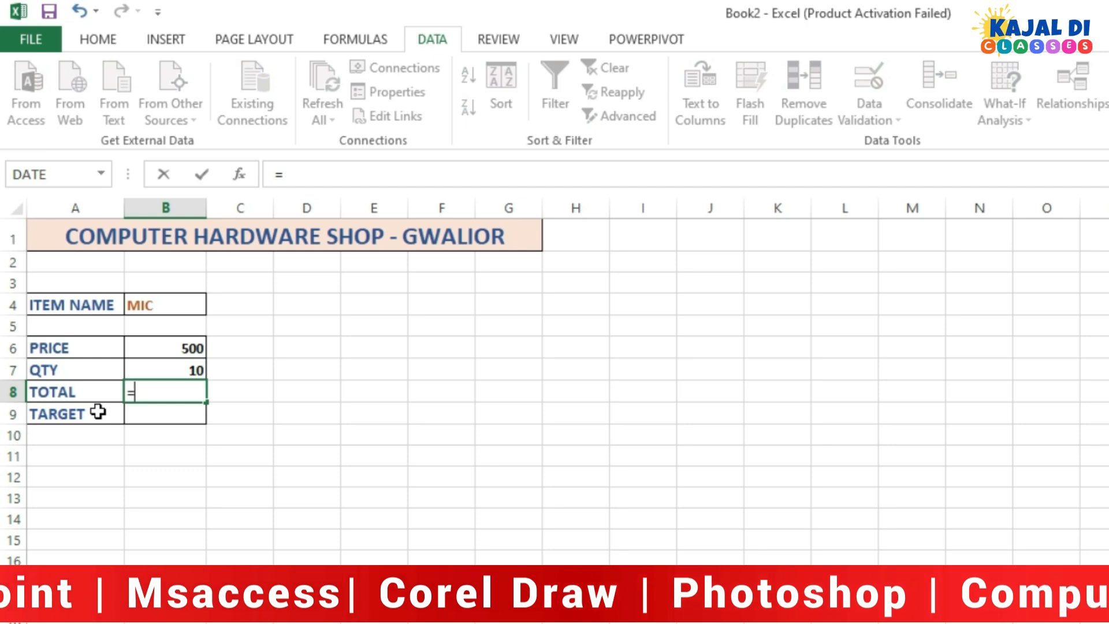
{"action": "key", "text": "Up"}
{"action": "key", "text": "Up"}
{"action": "type", "text": "*"}
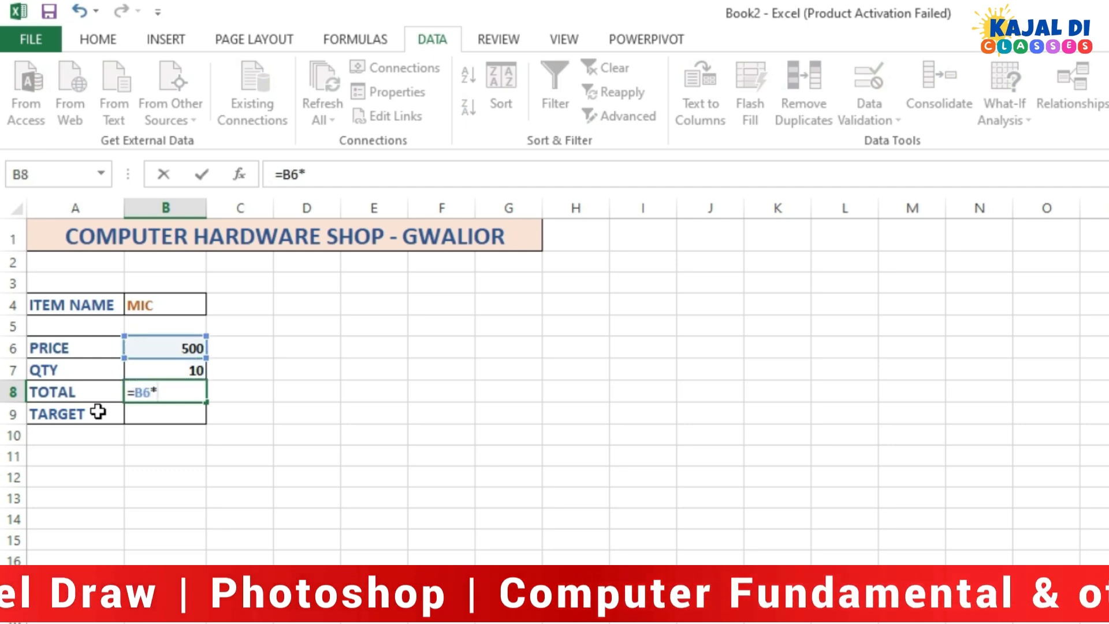
{"action": "key", "text": "Up"}
{"action": "key", "text": "Return"}
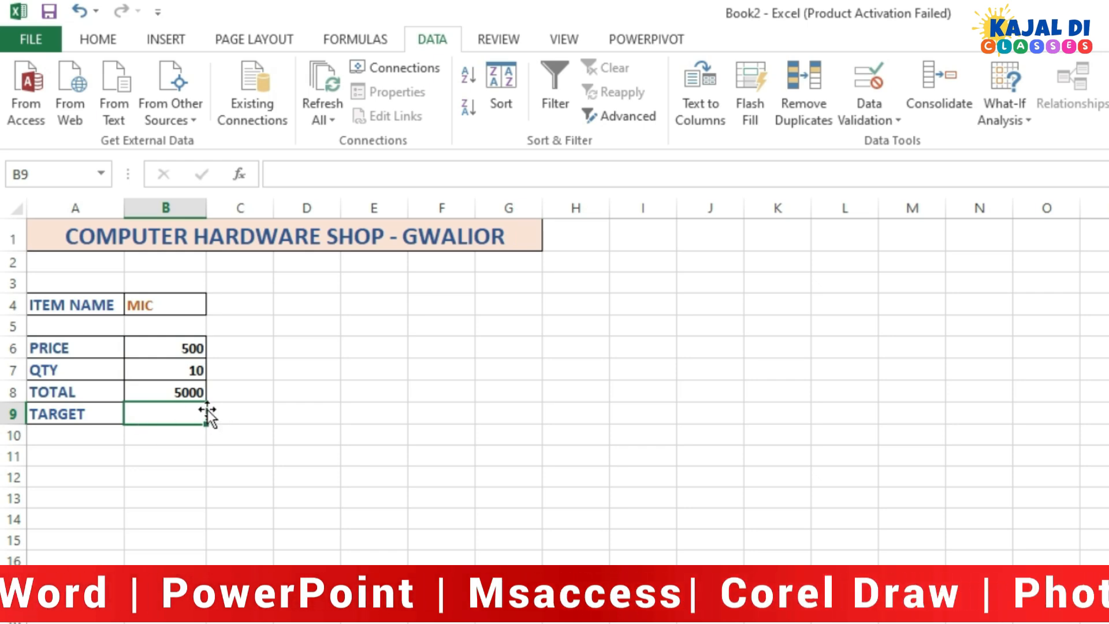
- Enter 50000 as the target amount in B9
{"action": "type", "text": "15000"}
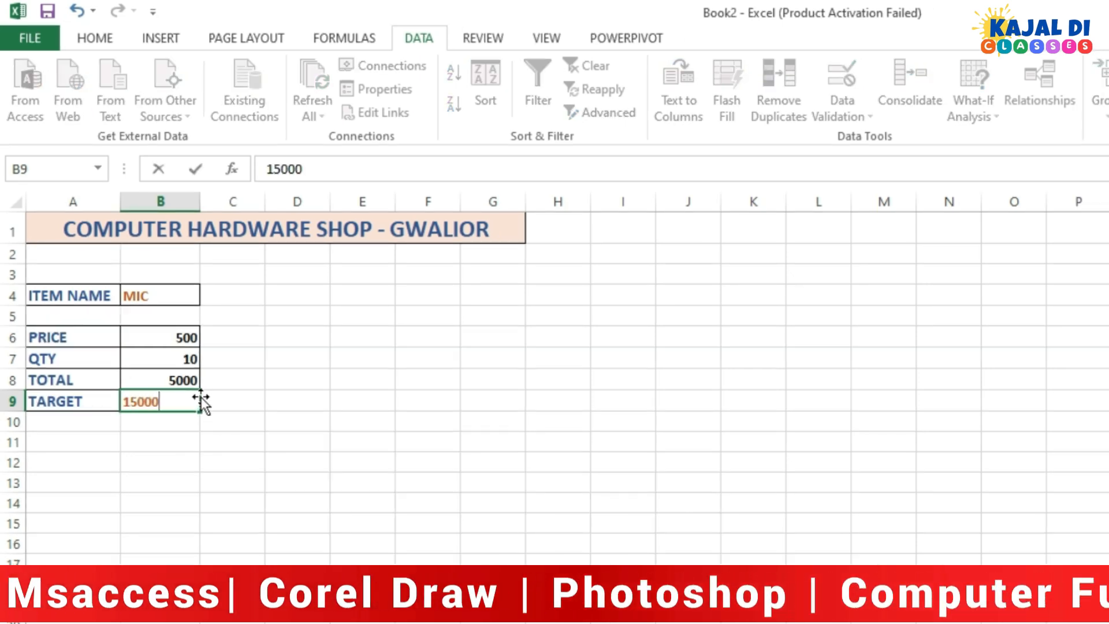
{"action": "key", "text": "BackSpace"}
{"action": "key", "text": "BackSpace"}
{"action": "key", "text": "BackSpace"}
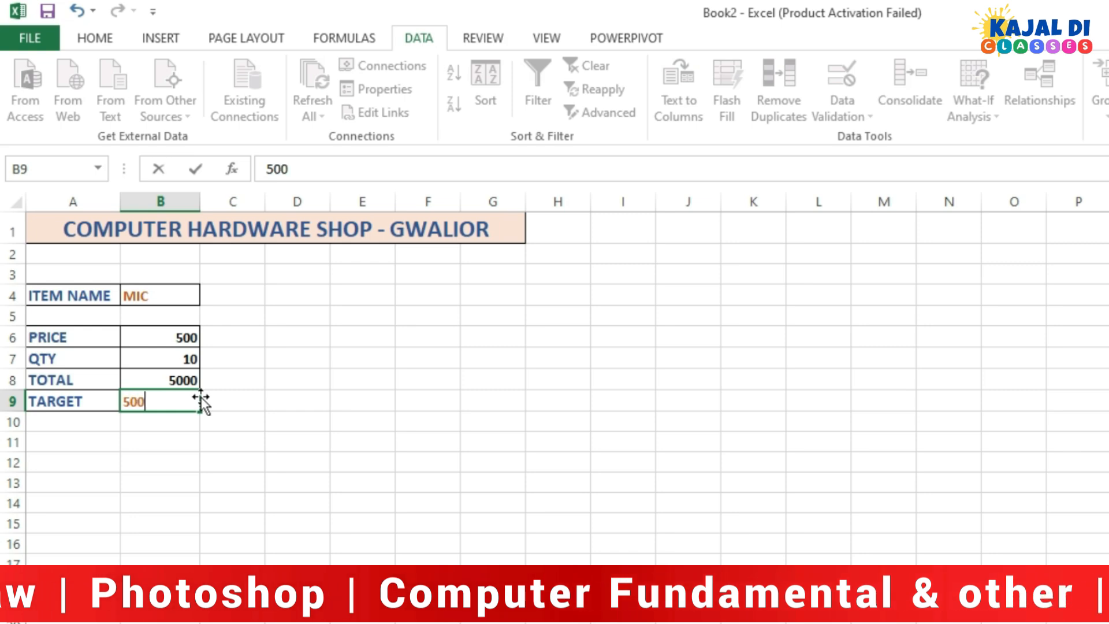
{"action": "key", "text": "Return"}
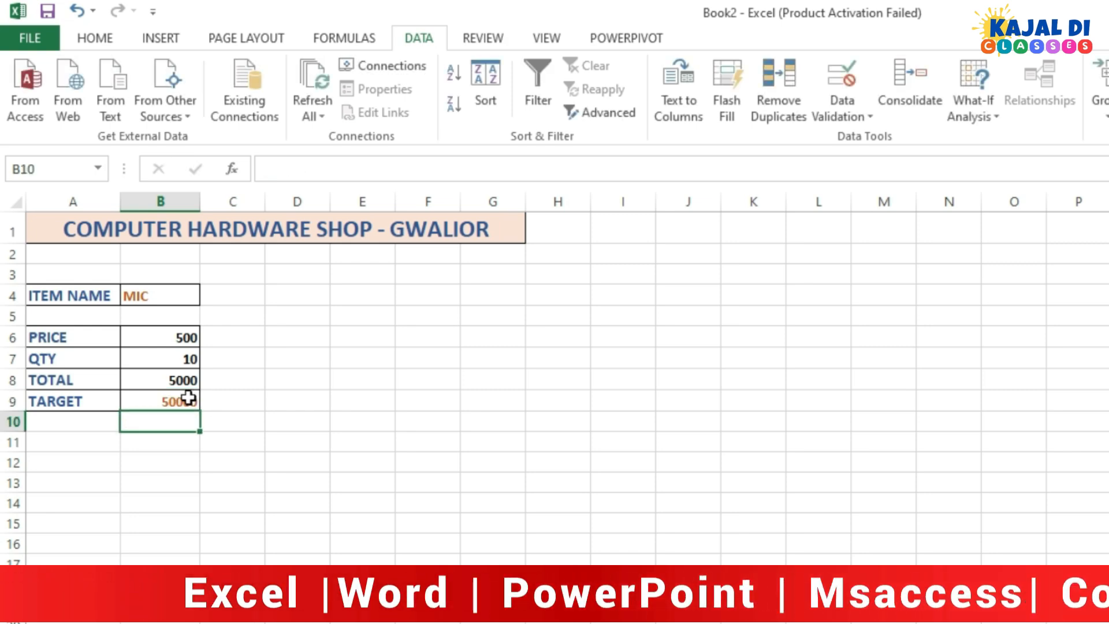
{"action": "left_click", "coordinate": [196, 400]}
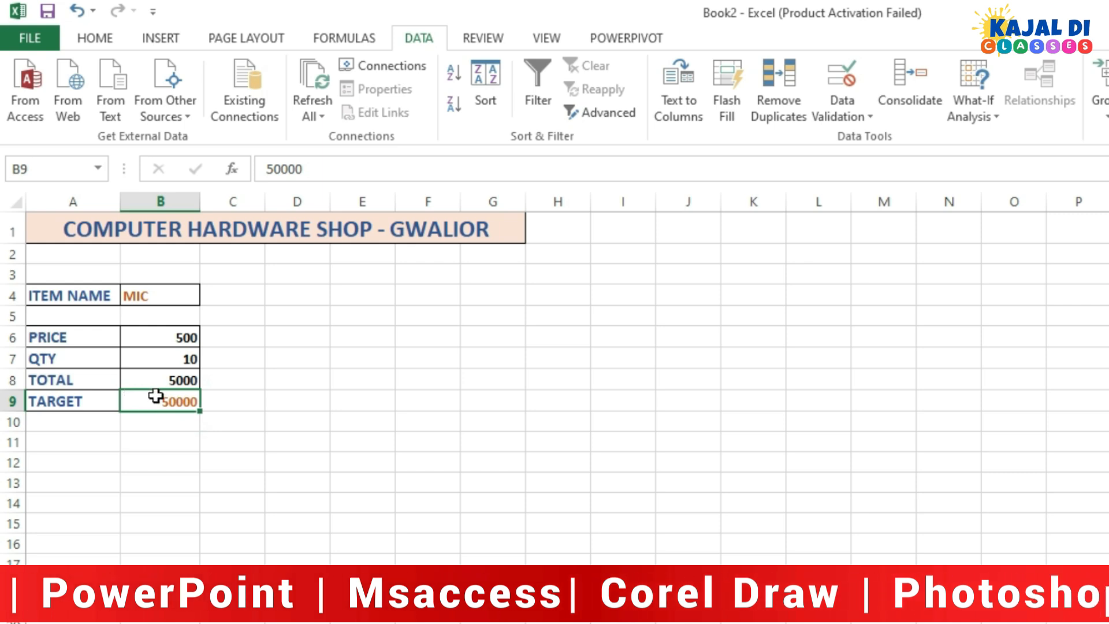
{"action": "left_click", "coordinate": [166, 377]}
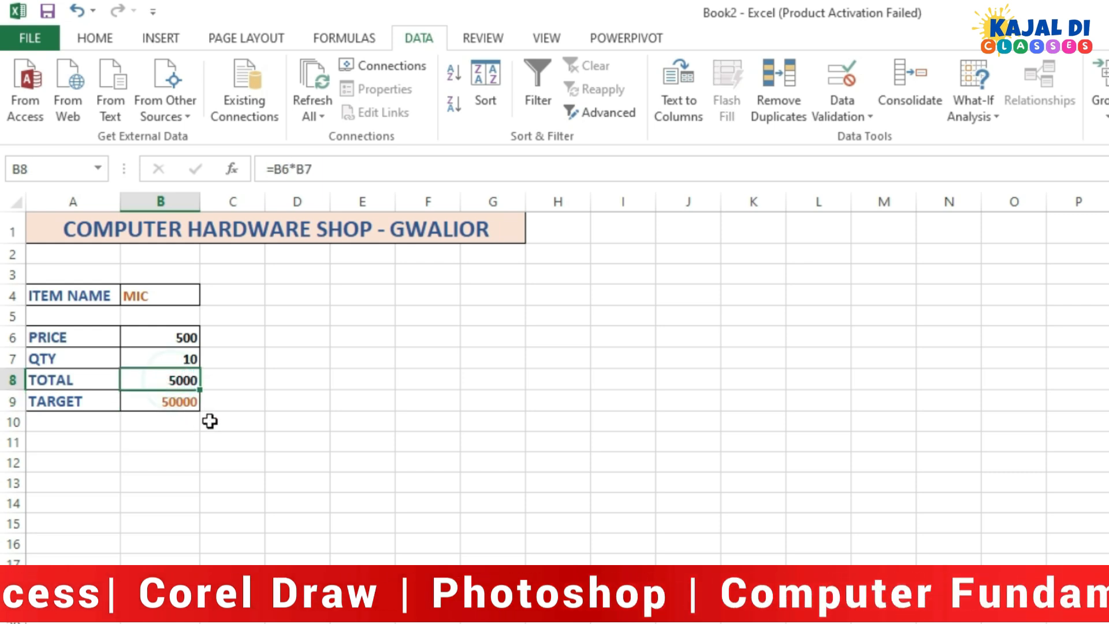
{"action": "left_click", "coordinate": [270, 423]}
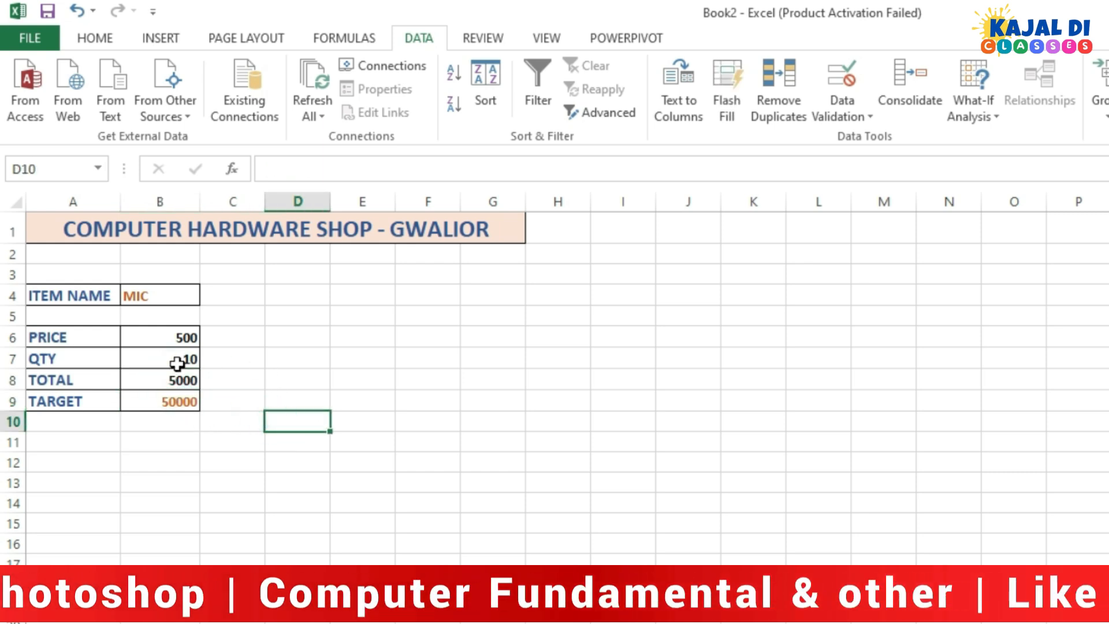
- Start a Goal Seek analysis with the total in B8 as the cell to set
{"action": "left_click", "coordinate": [976, 118]}
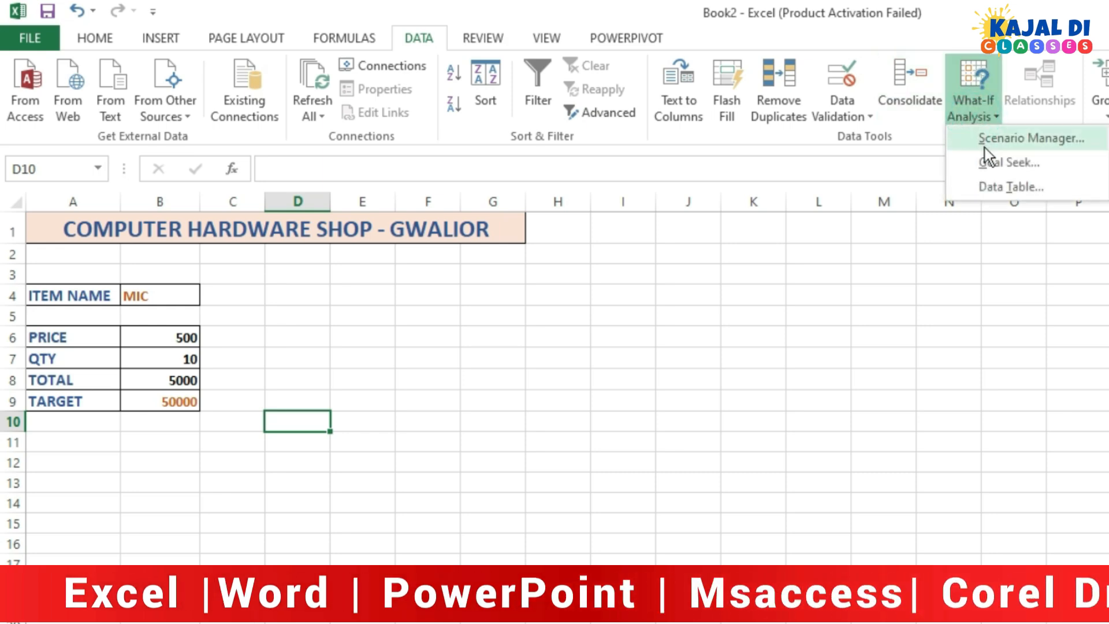
{"action": "left_click", "coordinate": [993, 164]}
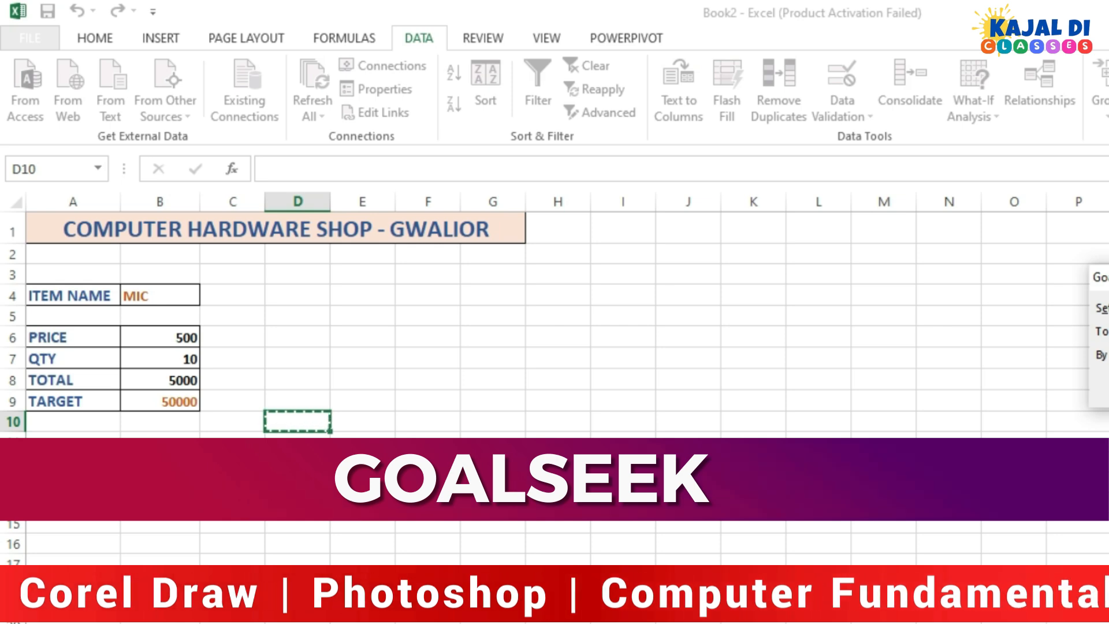
{"action": "left_click_drag", "start_coordinate": [1108, 277], "coordinate": [508, 289]}
{"action": "left_click", "coordinate": [618, 315]}
{"action": "left_click", "coordinate": [618, 315]}
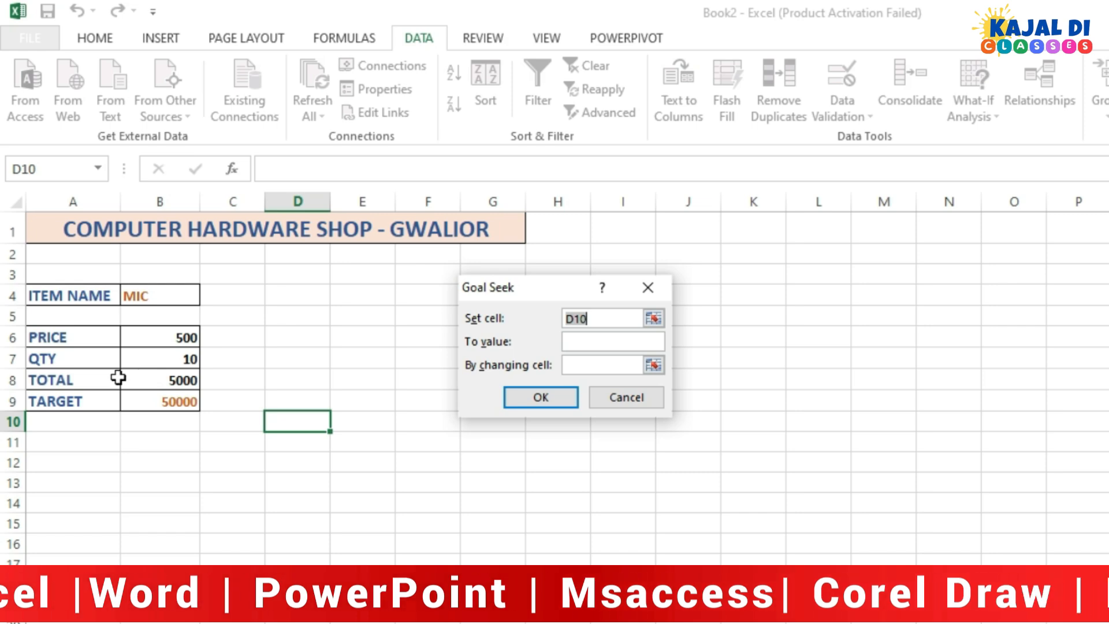
{"action": "left_click", "coordinate": [161, 381]}
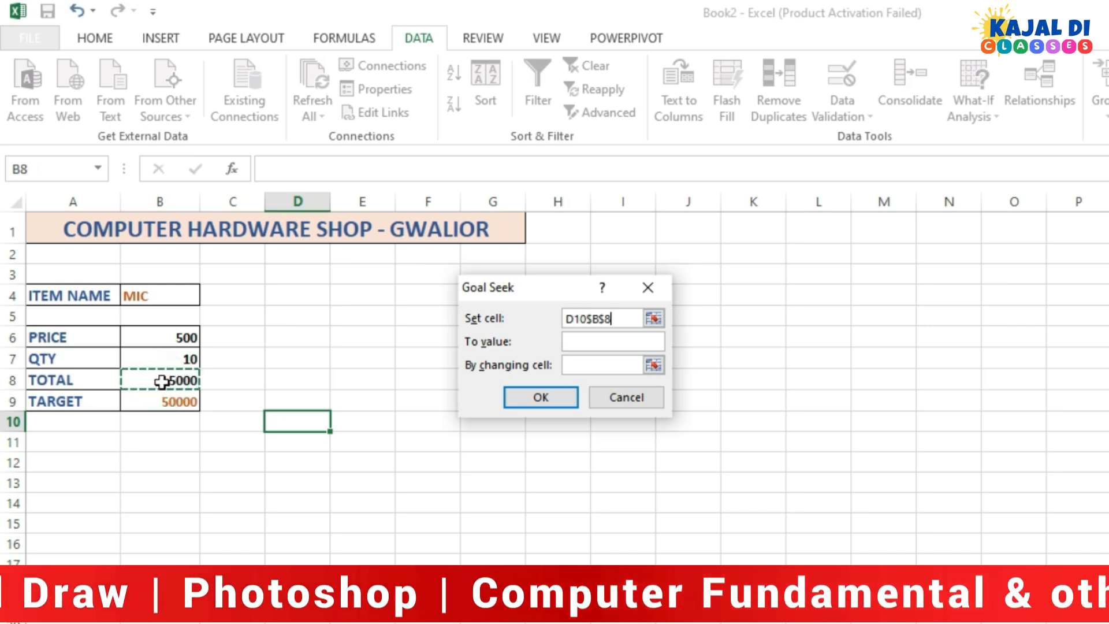
{"action": "left_click", "coordinate": [161, 382]}
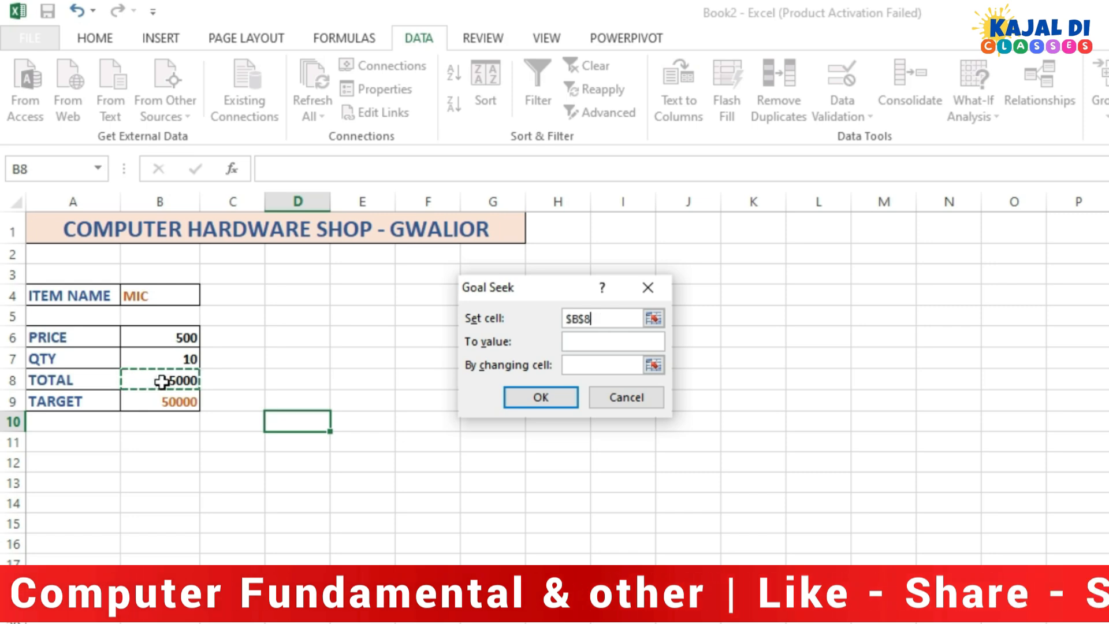
- Goal-seek the total to 50000 by changing the quantity in B7, and accept the solution
{"action": "left_click", "coordinate": [584, 343]}
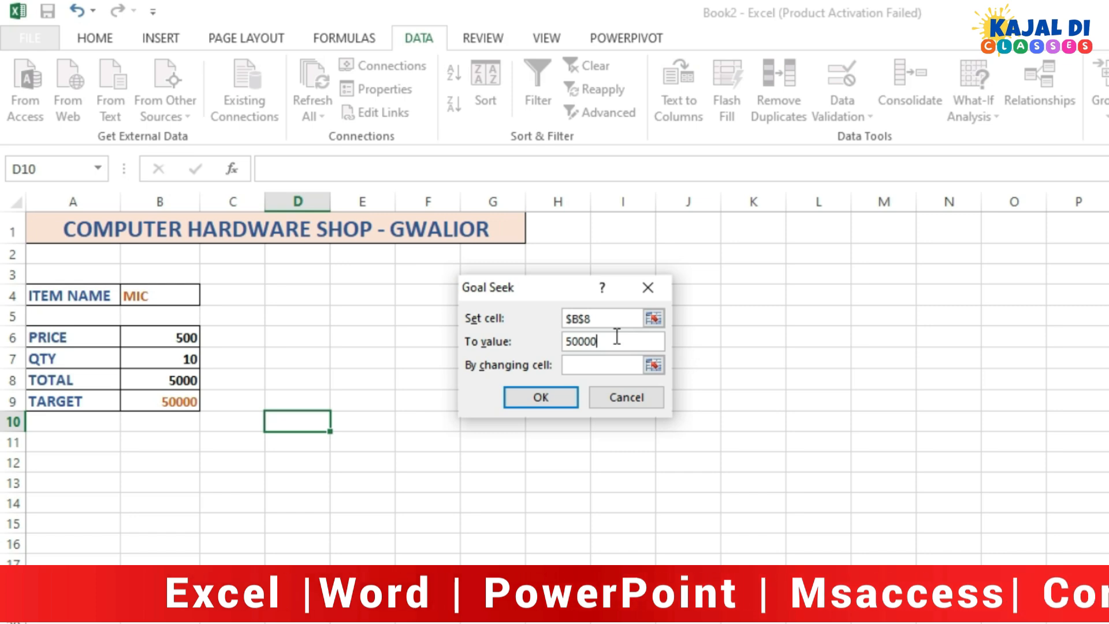
{"action": "left_click", "coordinate": [595, 366]}
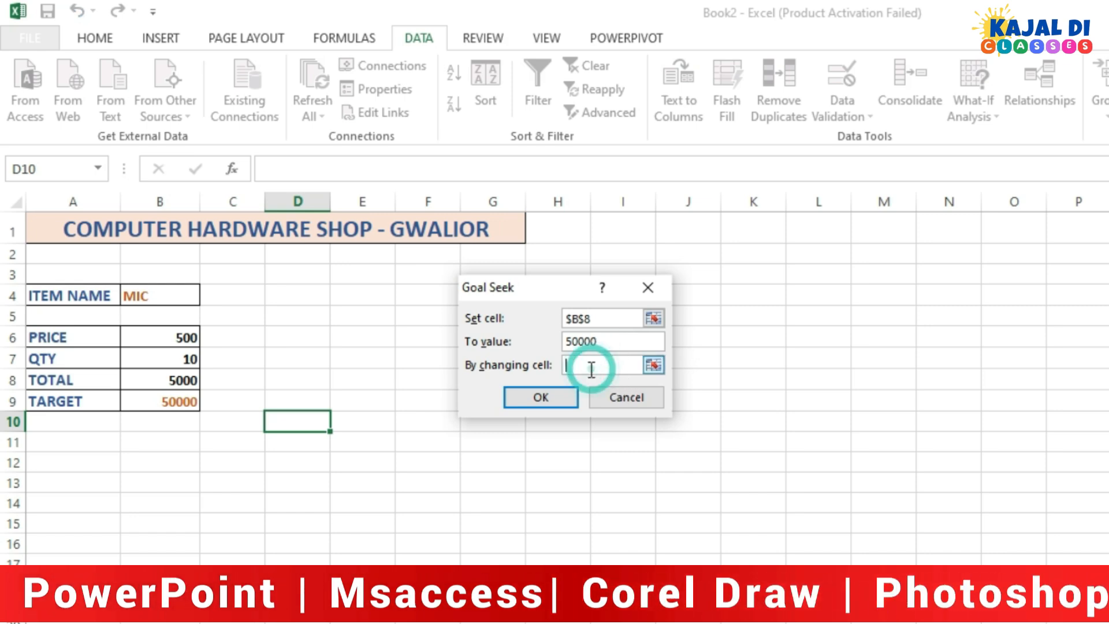
{"action": "left_click", "coordinate": [140, 360]}
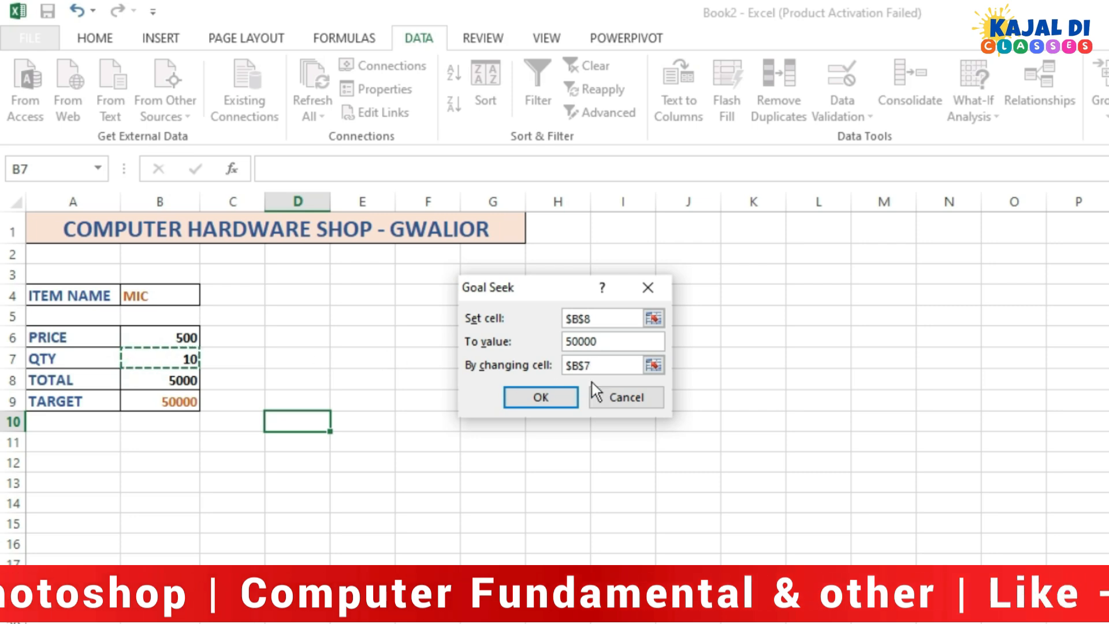
{"action": "left_click", "coordinate": [529, 392]}
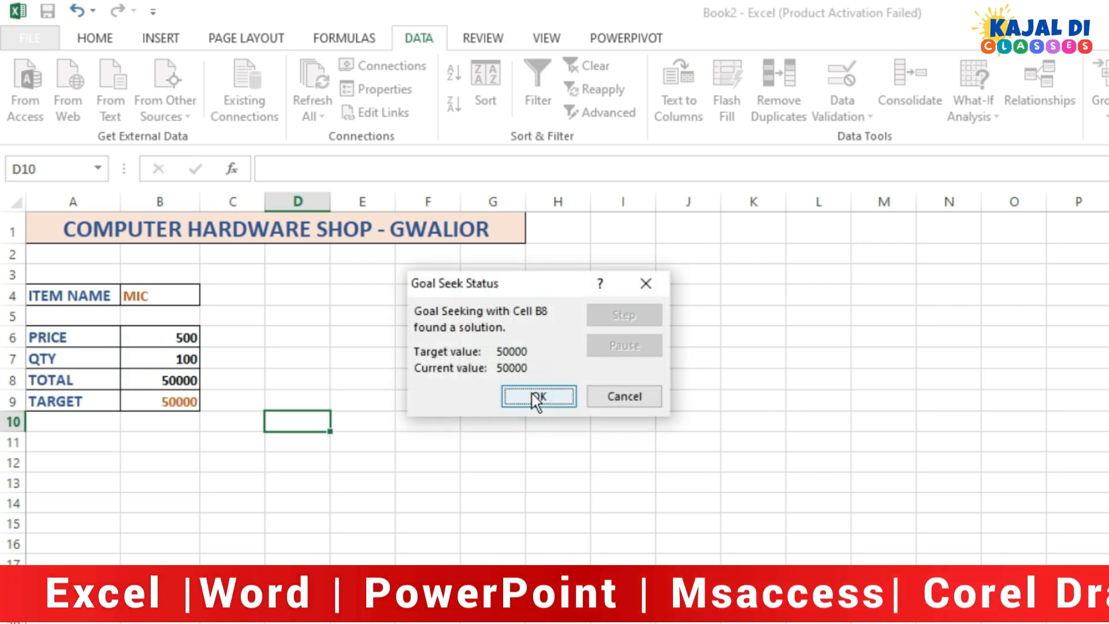
{"action": "left_click", "coordinate": [536, 399]}
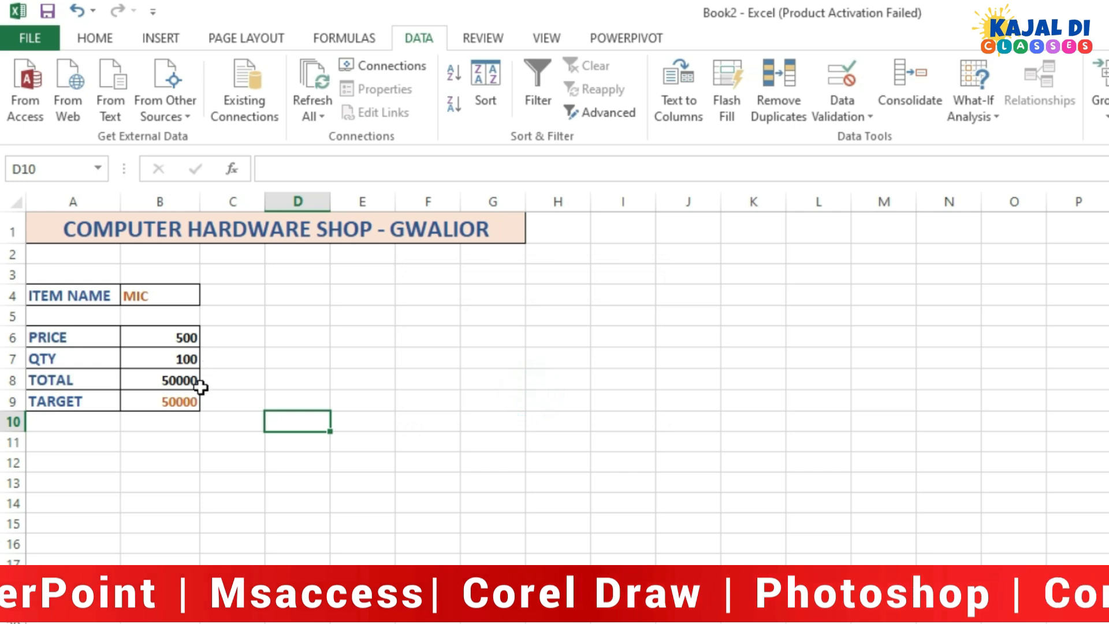
{"action": "left_click", "coordinate": [183, 361]}
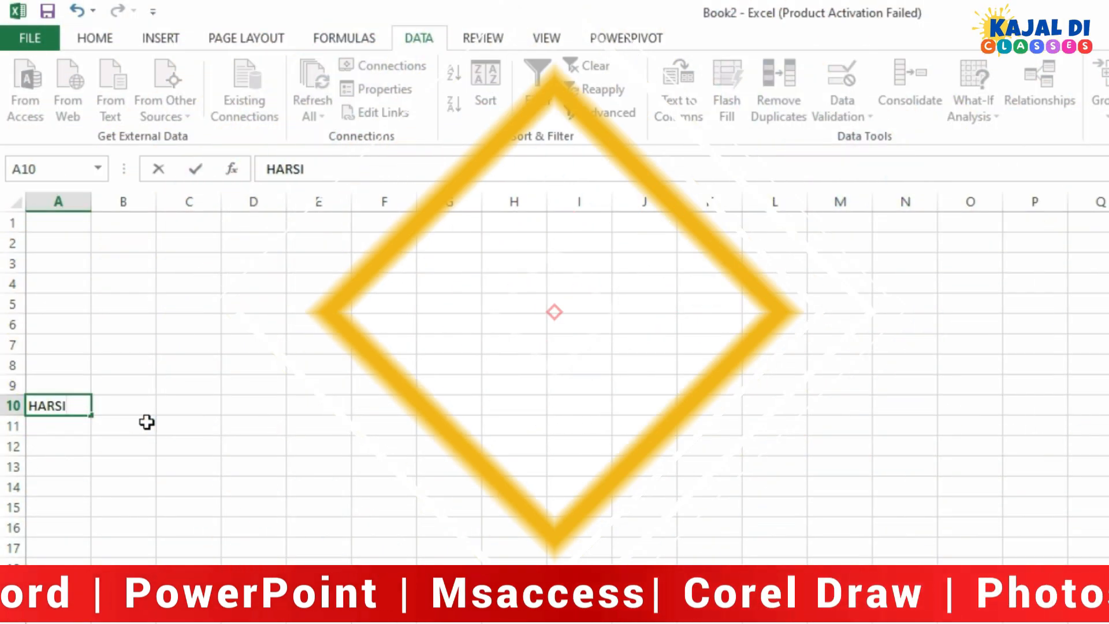
- On the blank sheet, finish the student's name in A10 and enter the headings SUB in A12 and NUMBER in B12
{"action": "type", "text": "T"}
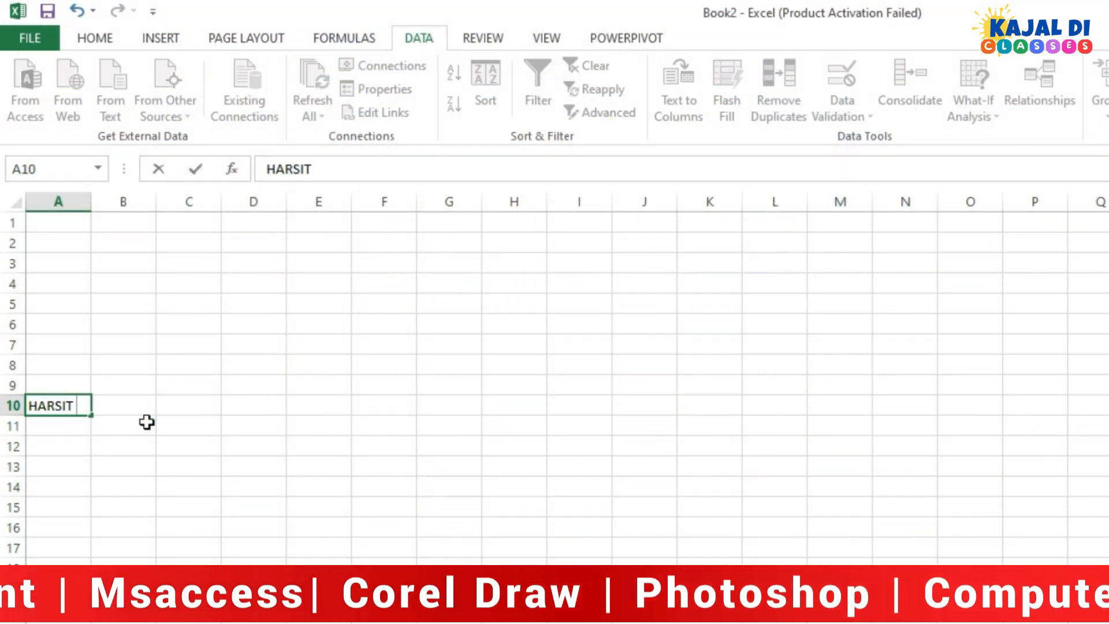
{"action": "key", "text": "Return"}
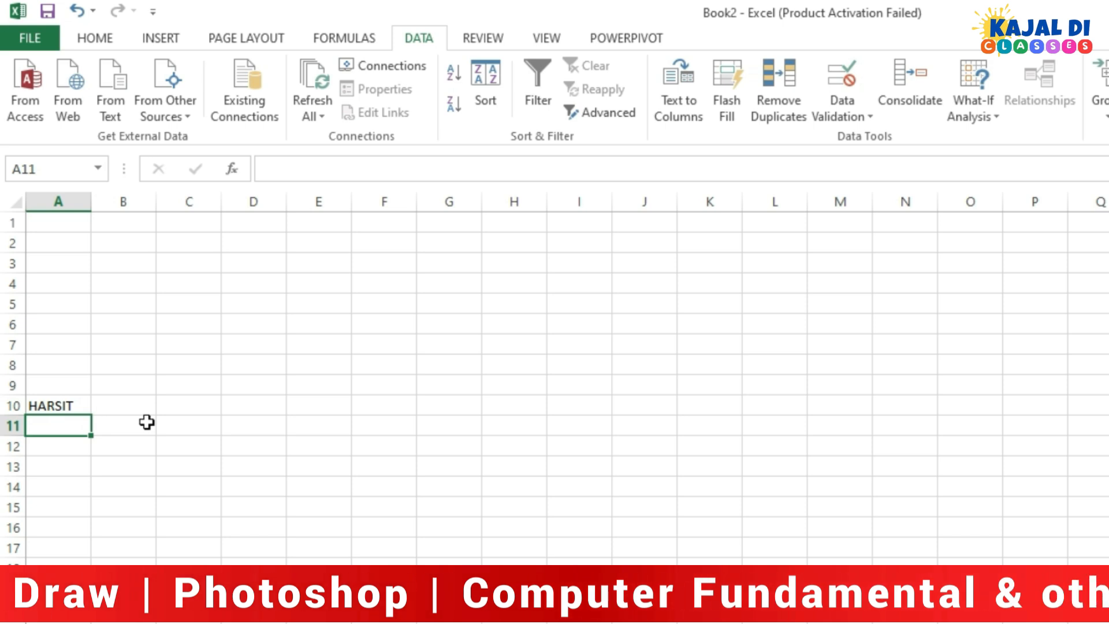
{"action": "key", "text": "Return"}
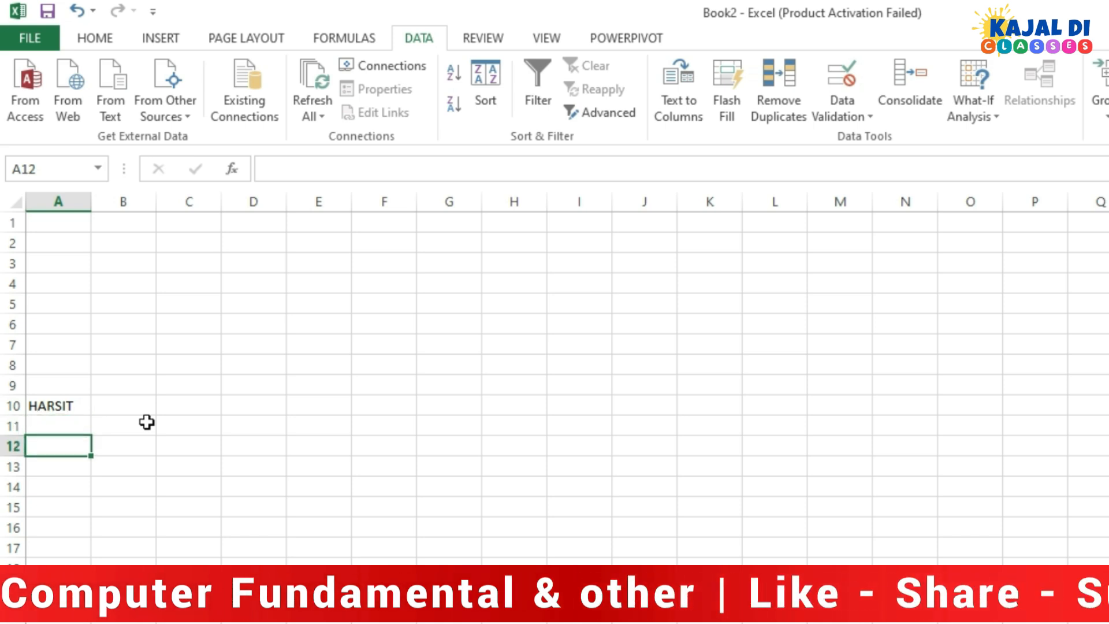
{"action": "type", "text": "SUB"}
{"action": "key", "text": "Return"}
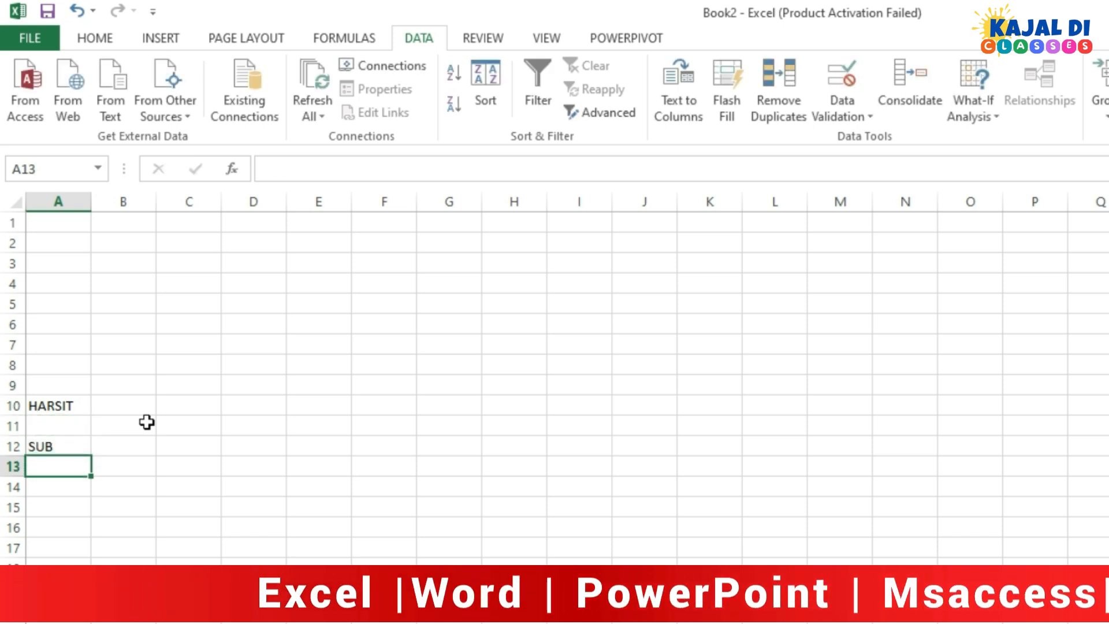
{"action": "key", "text": "Right"}
{"action": "key", "text": "Up"}
{"action": "type", "text": "NUMBER"}
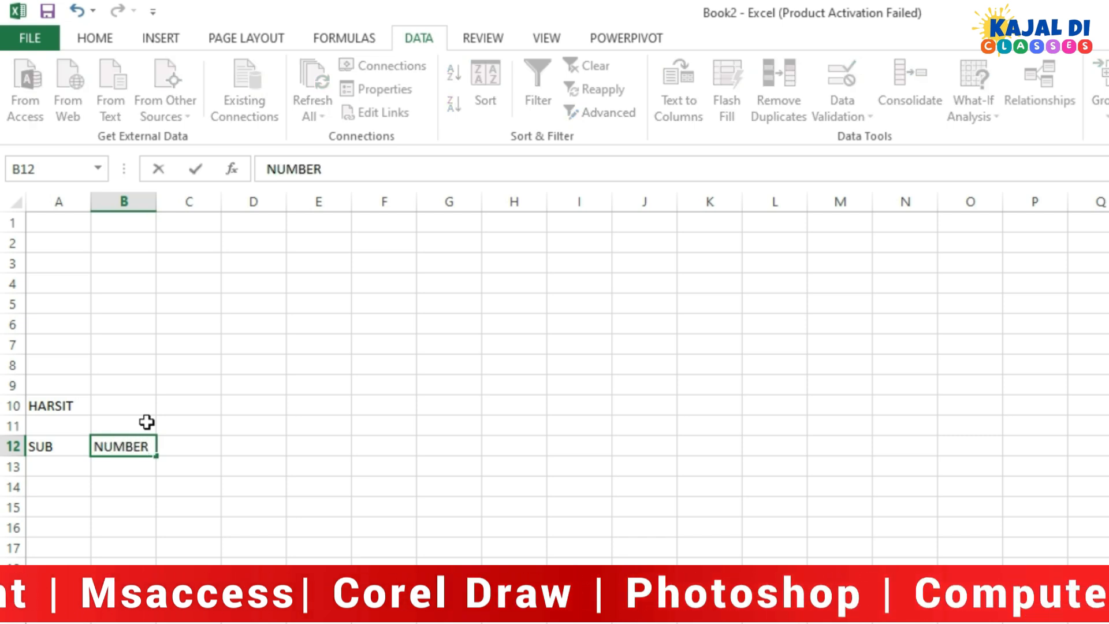
{"action": "key", "text": "Return"}
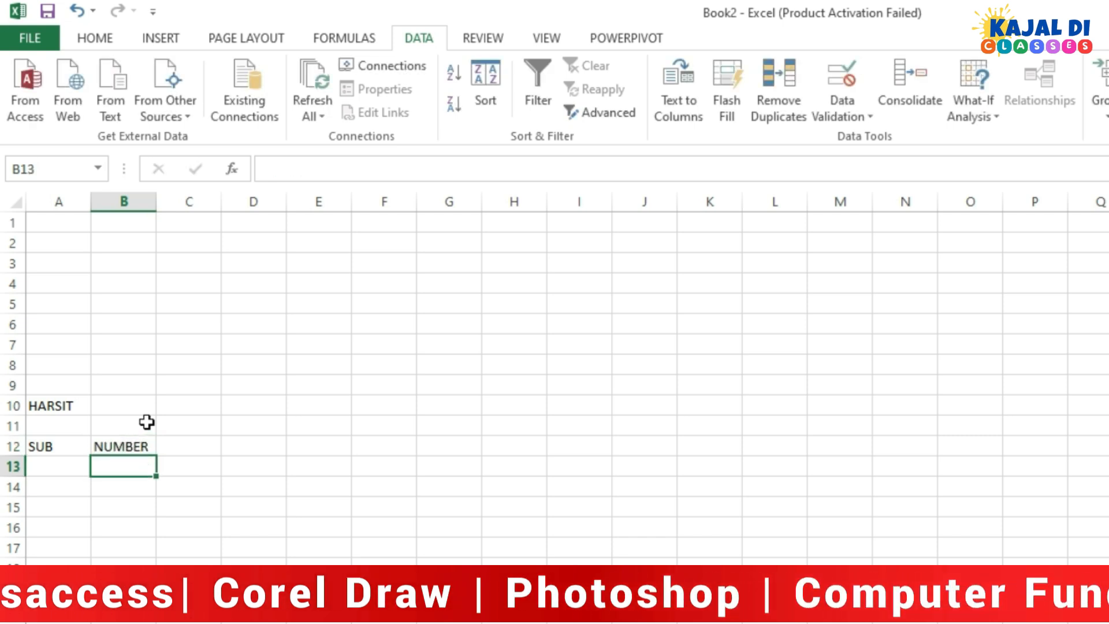
- Label the row below the GK subject TOTAL in A18
{"action": "key", "text": "Left"}
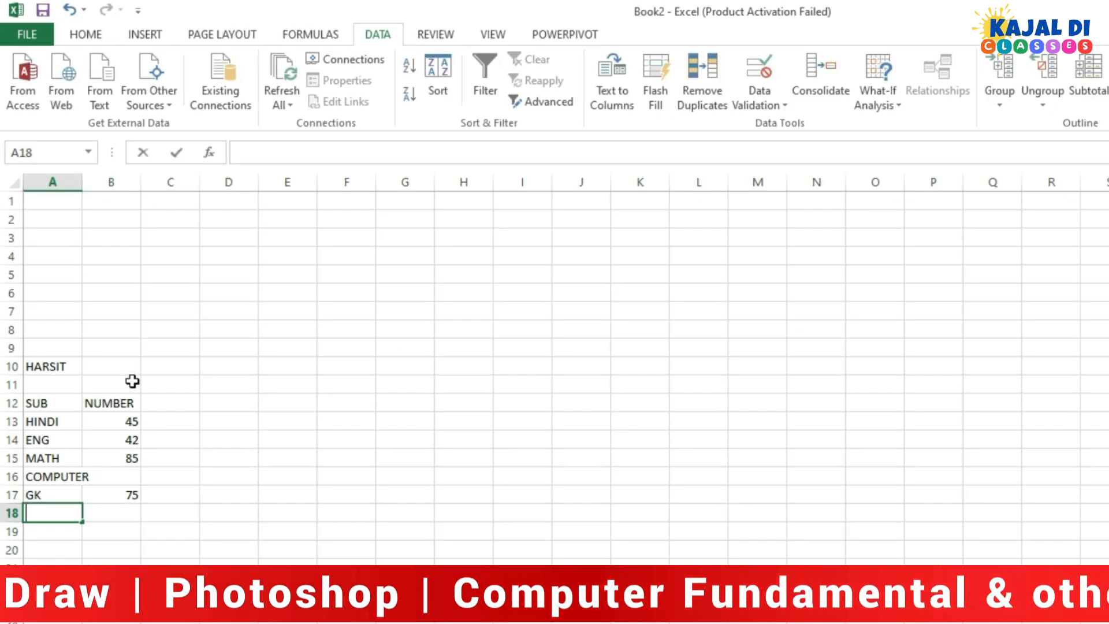
{"action": "type", "text": "TOTA"}
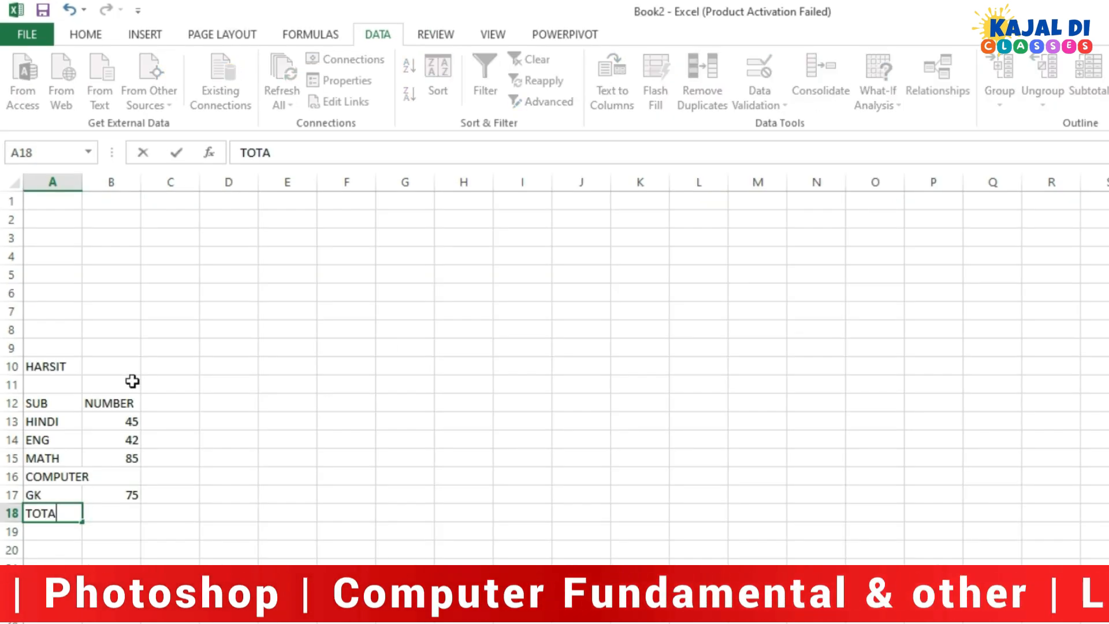
{"action": "key", "text": "Tab"}
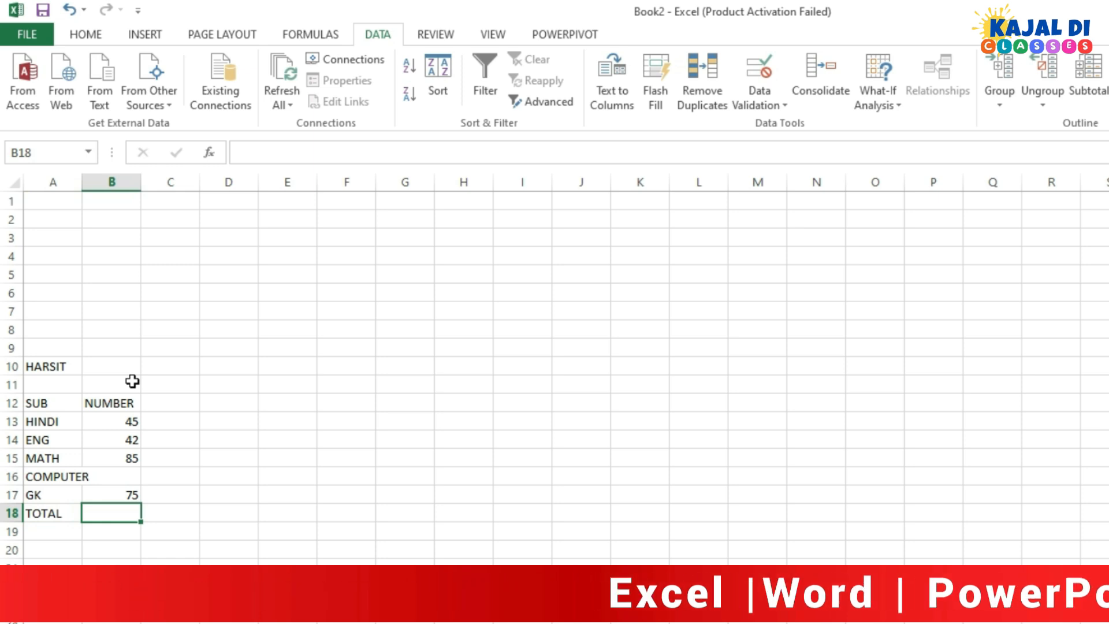
- Total the subject marks in B18 with the formula =SUM(B13:B17)
{"action": "type", "text": "="}
{"action": "key", "text": "Up"}
{"action": "key", "text": "Up"}
{"action": "key", "text": "BackSpace"}
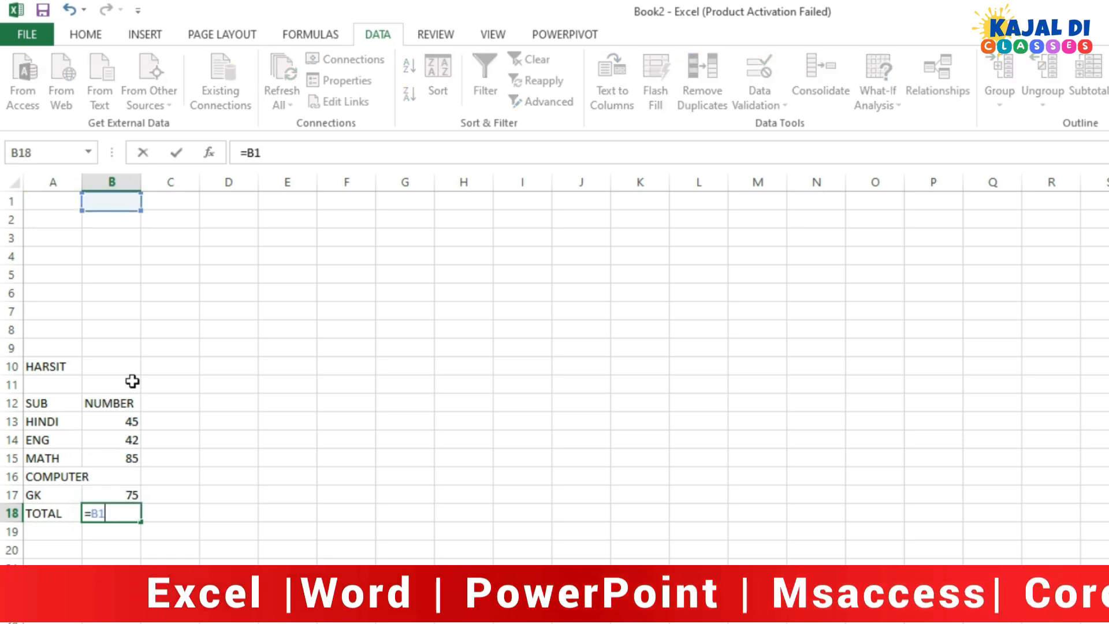
{"action": "key", "text": "BackSpace"}
{"action": "key", "text": "BackSpace"}
{"action": "type", "text": "SUM"}
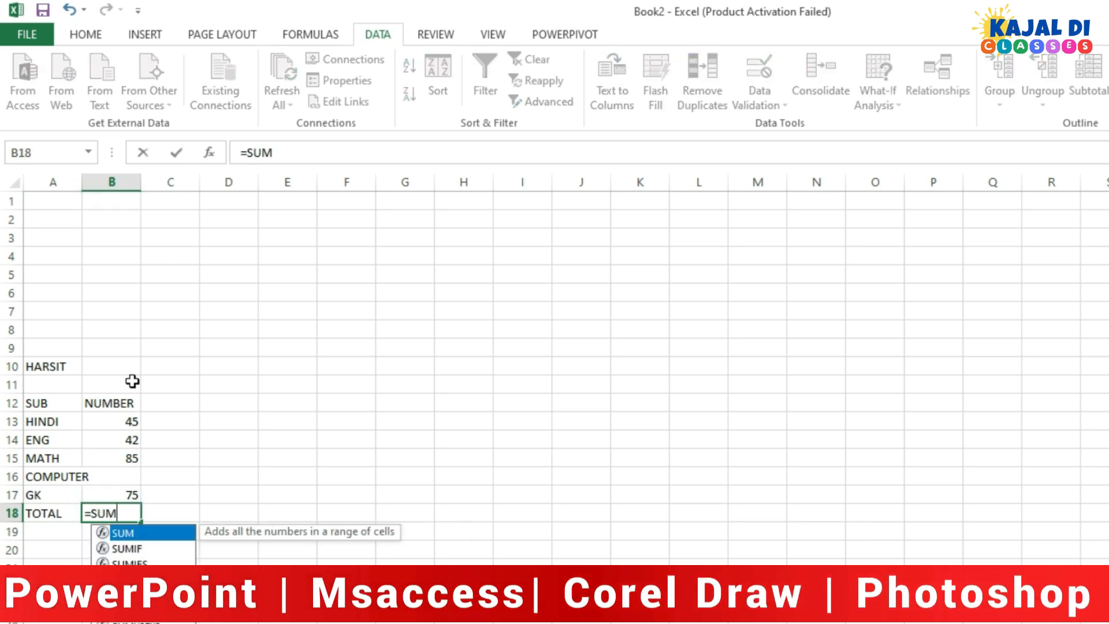
{"action": "type", "text": "("}
{"action": "key", "text": "Up"}
{"action": "key", "text": "Up"}
{"action": "key", "text": "Up"}
{"action": "key", "text": "Up"}
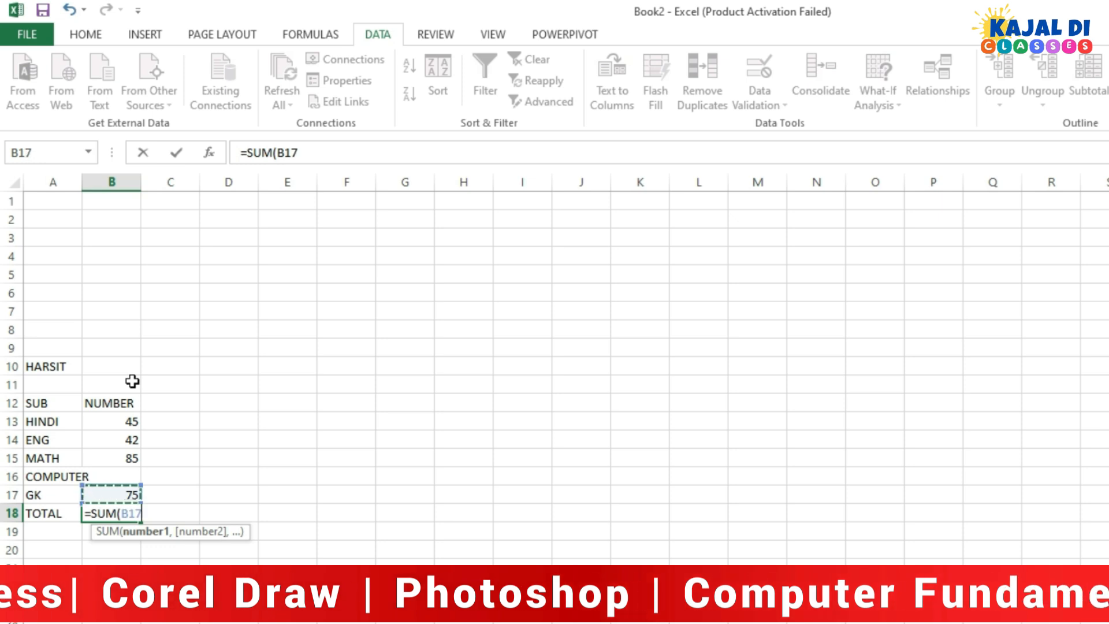
{"action": "key", "text": "Up"}
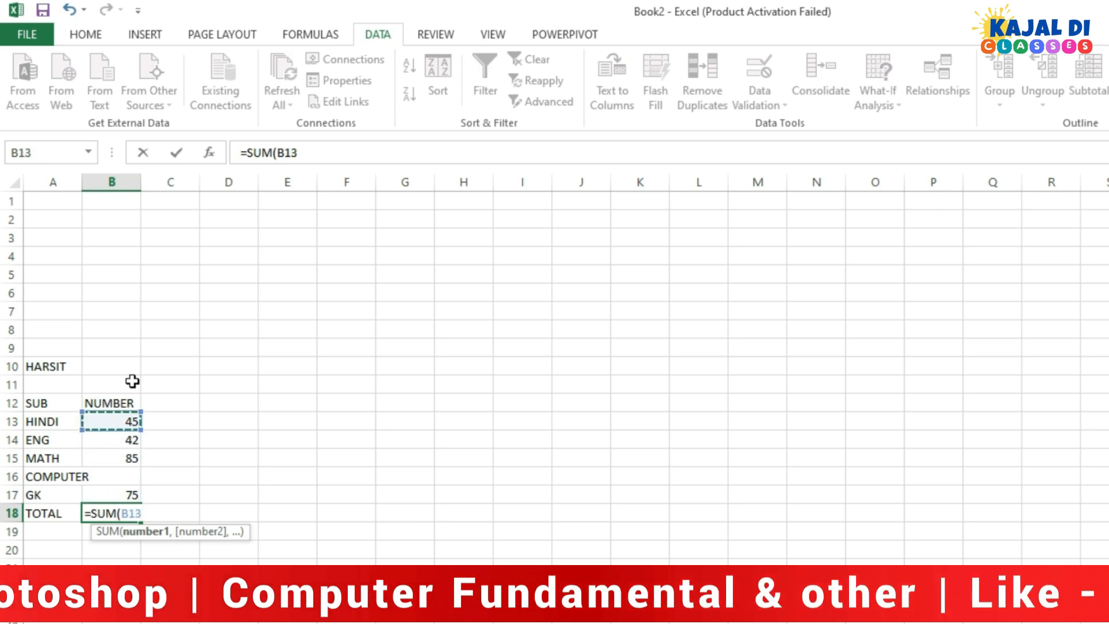
{"action": "key", "text": "shift+Down"}
{"action": "key", "text": "shift+Down"}
{"action": "key", "text": "shift+Down"}
{"action": "key", "text": "shift+Down"}
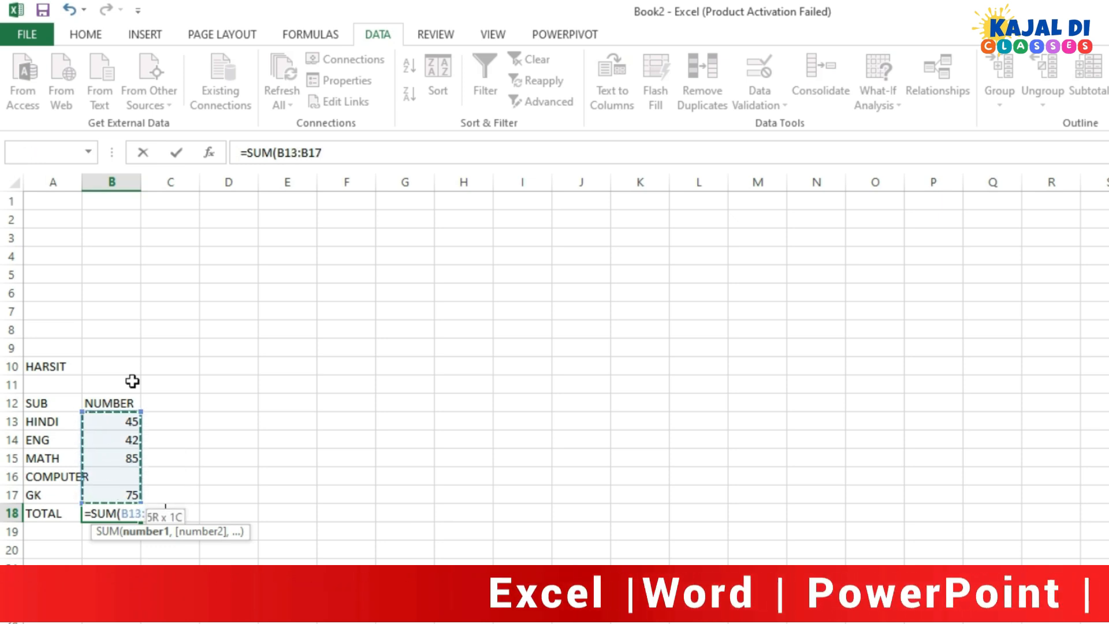
{"action": "key", "text": "Return"}
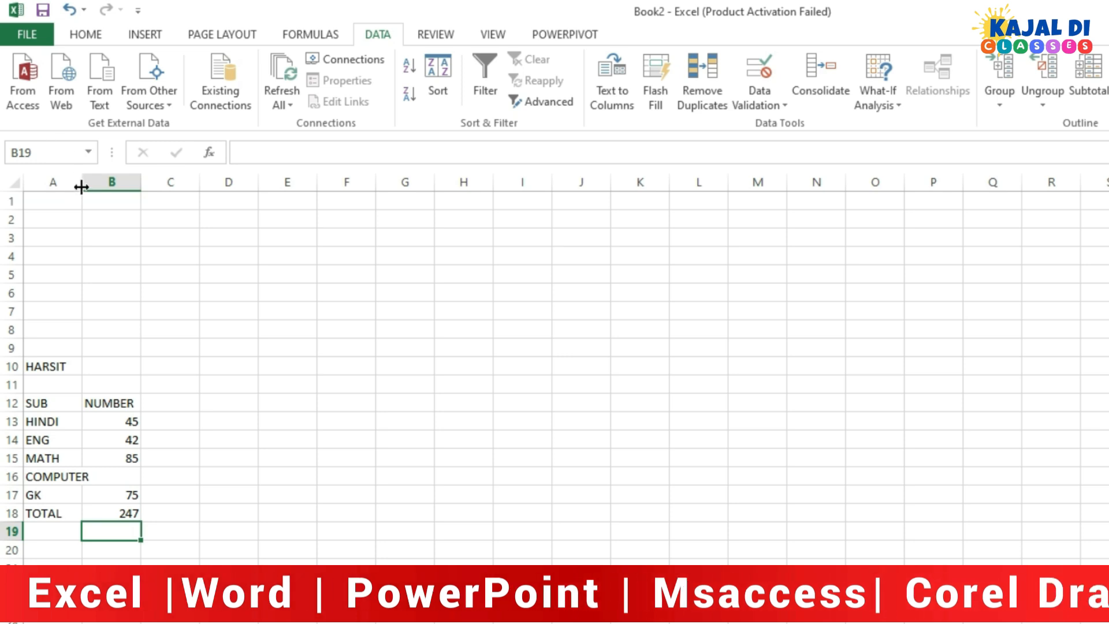
- Autofit column A to its contents and apply all borders to the marks table A12:B18
{"action": "double_click", "coordinate": [81, 186]}
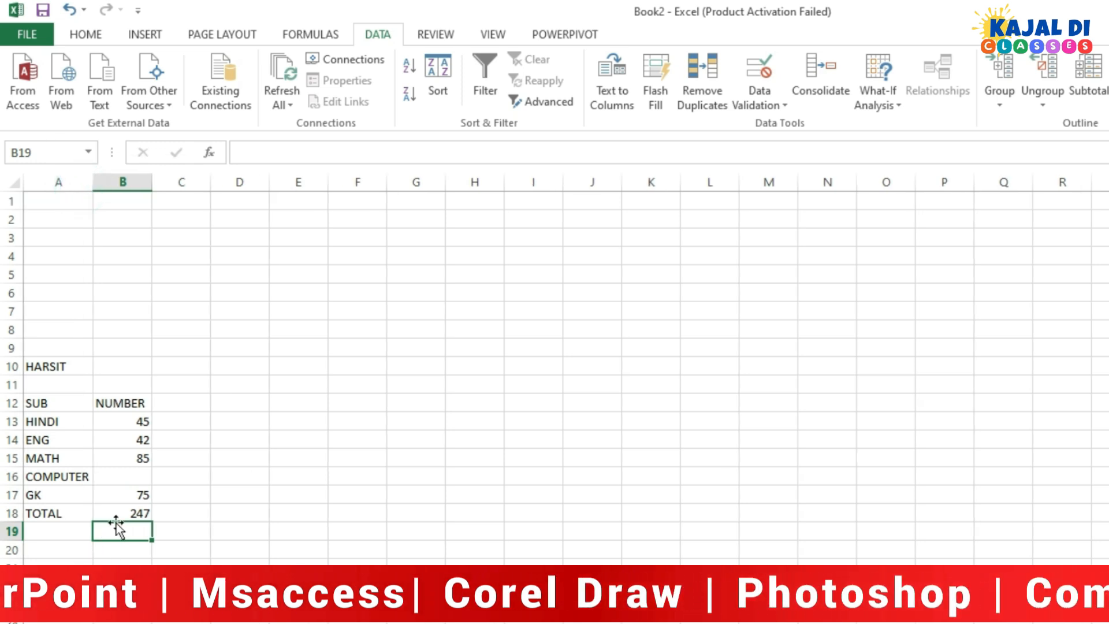
{"action": "left_click_drag", "start_coordinate": [109, 515], "coordinate": [131, 512]}
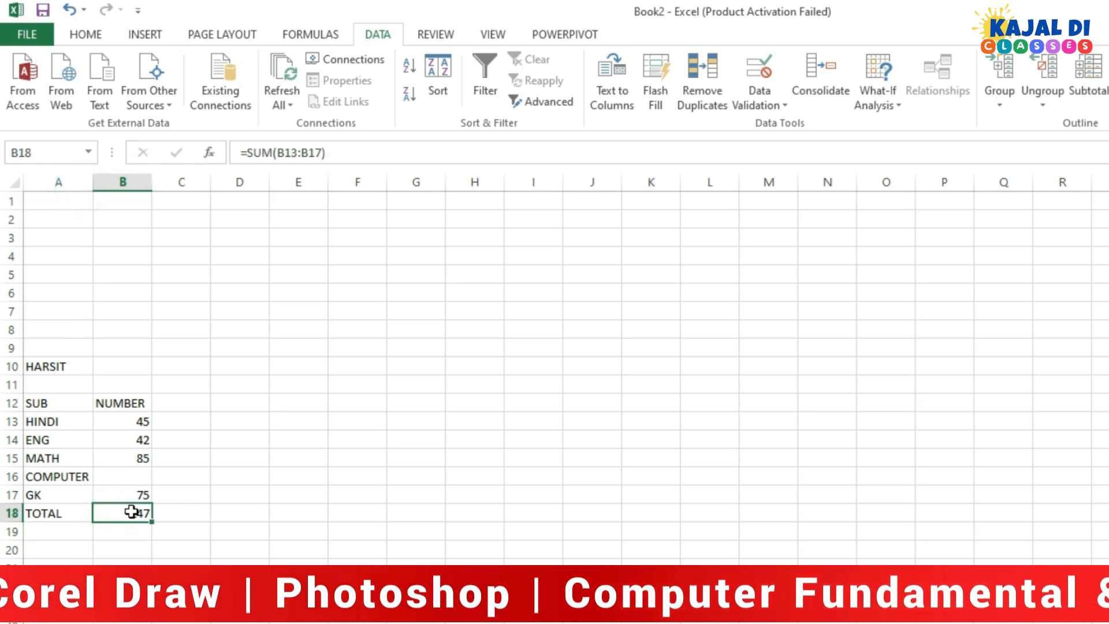
{"action": "left_click_drag", "start_coordinate": [79, 406], "coordinate": [106, 513]}
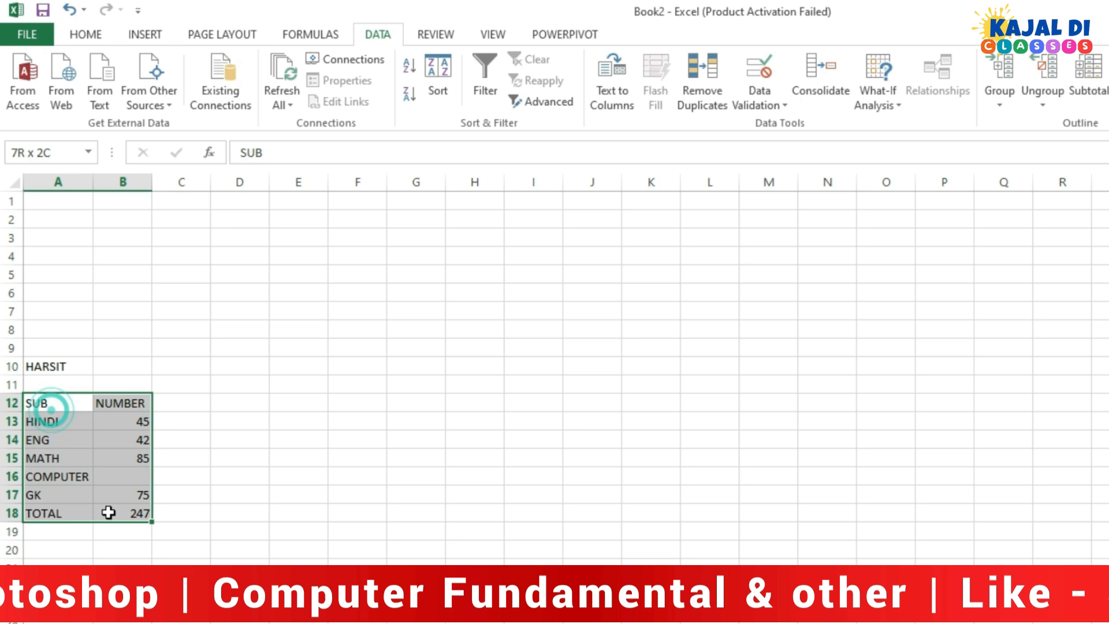
{"action": "left_click", "coordinate": [81, 33]}
{"action": "left_click", "coordinate": [243, 94]}
- Enter the target total 350 in D18, beside the marks table's TOTAL row
{"action": "left_click", "coordinate": [235, 514]}
{"action": "type", "text": "3"}
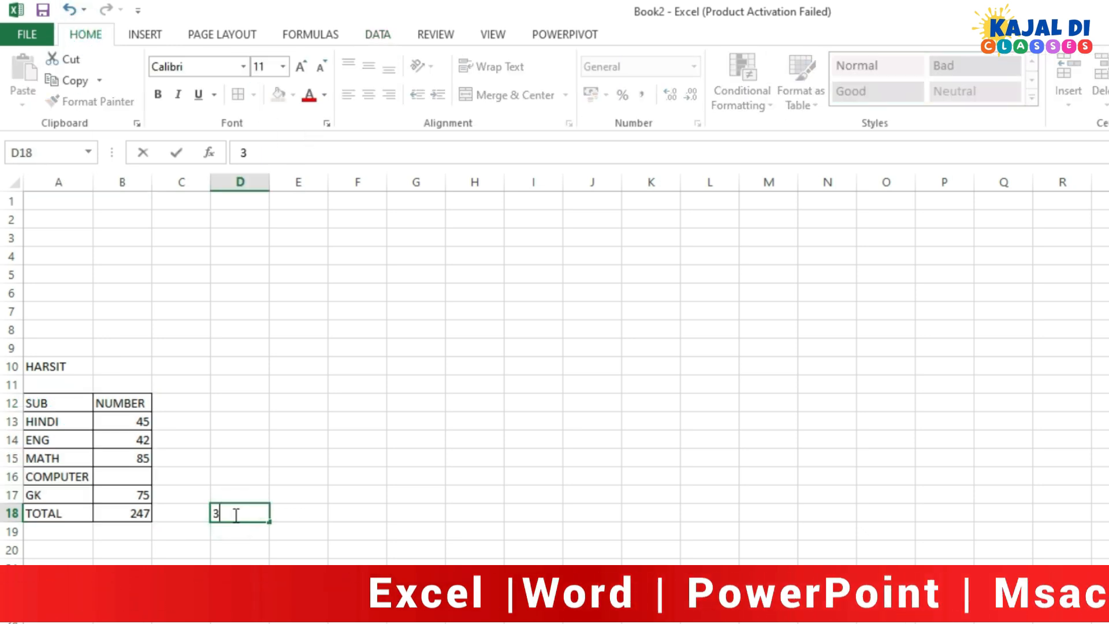
{"action": "type", "text": "50"}
{"action": "key", "text": "Return"}
{"action": "left_click", "coordinate": [236, 515]}
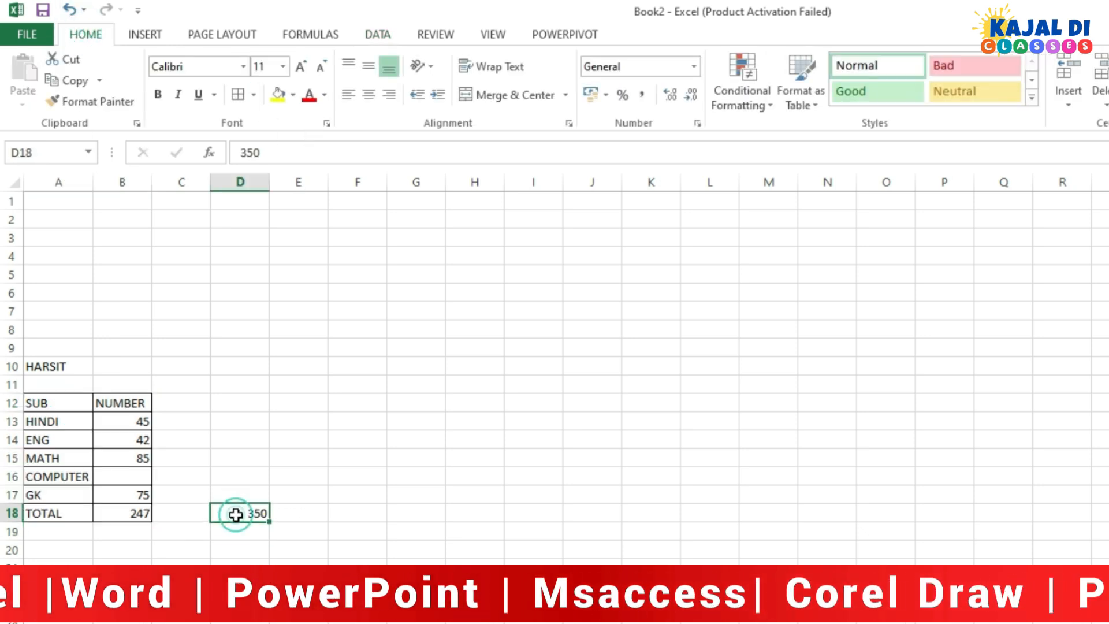
{"action": "left_click", "coordinate": [116, 512]}
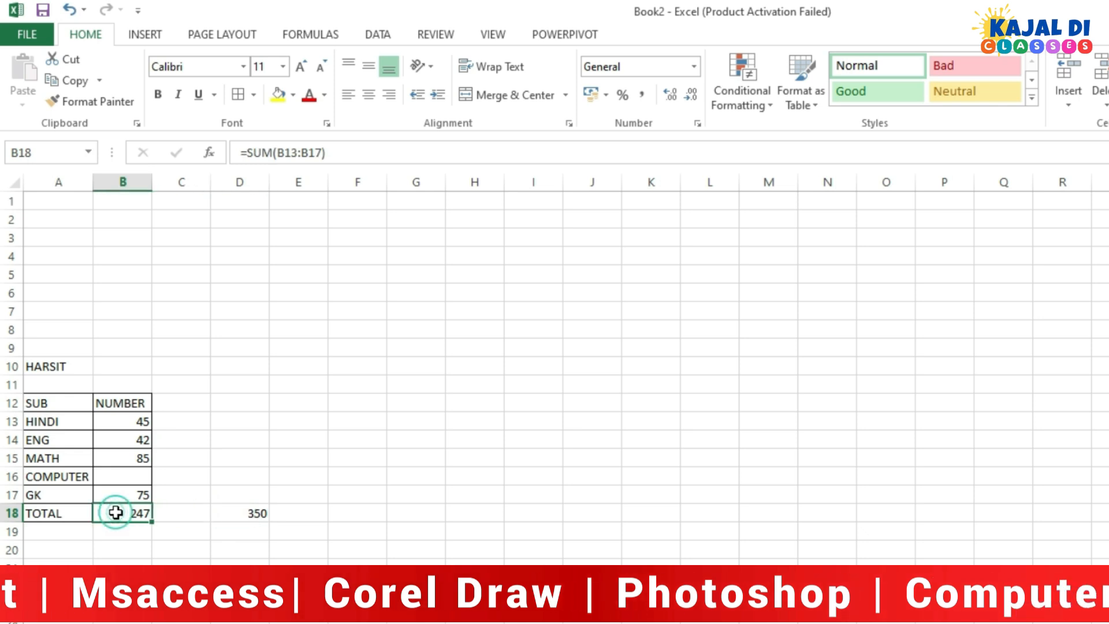
{"action": "left_click", "coordinate": [113, 476]}
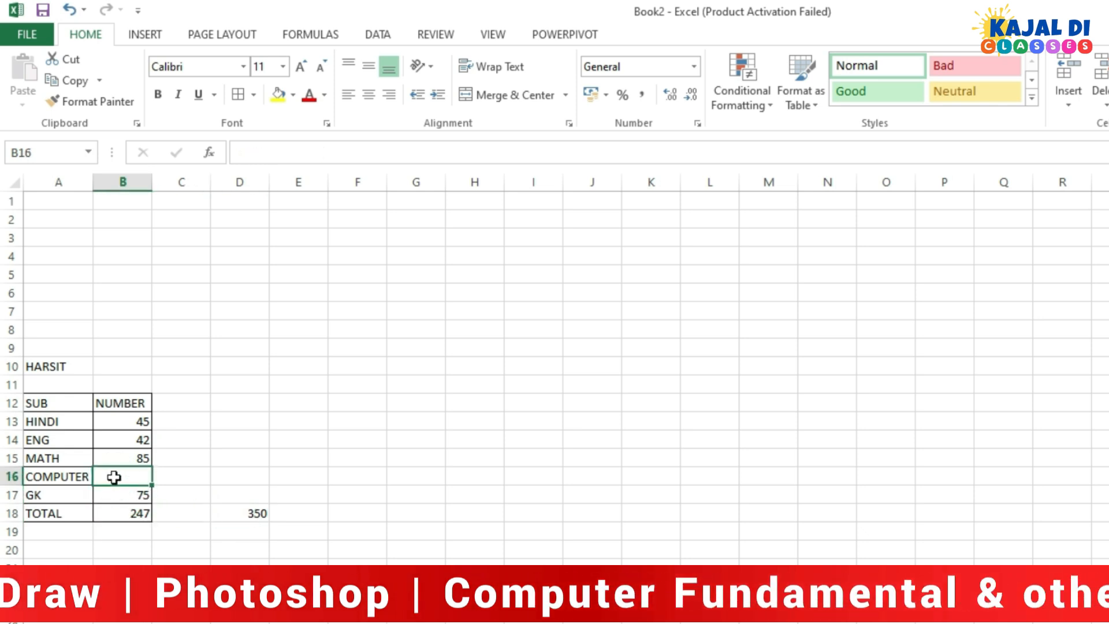
{"action": "left_click_drag", "start_coordinate": [58, 403], "coordinate": [98, 475]}
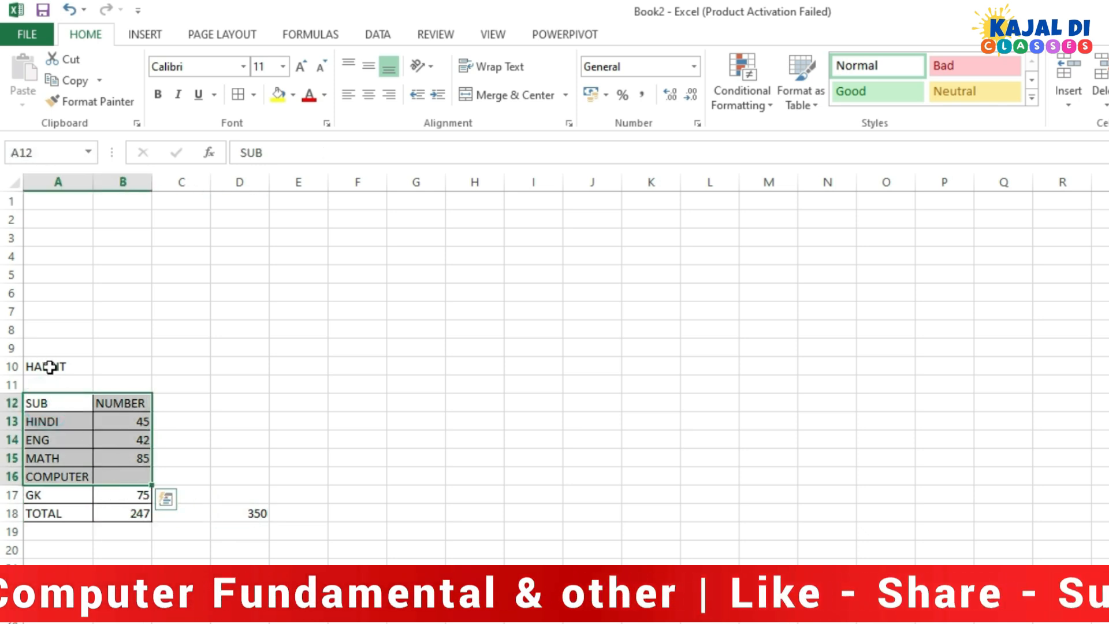
{"action": "left_click", "coordinate": [191, 492]}
{"action": "left_click", "coordinate": [261, 514]}
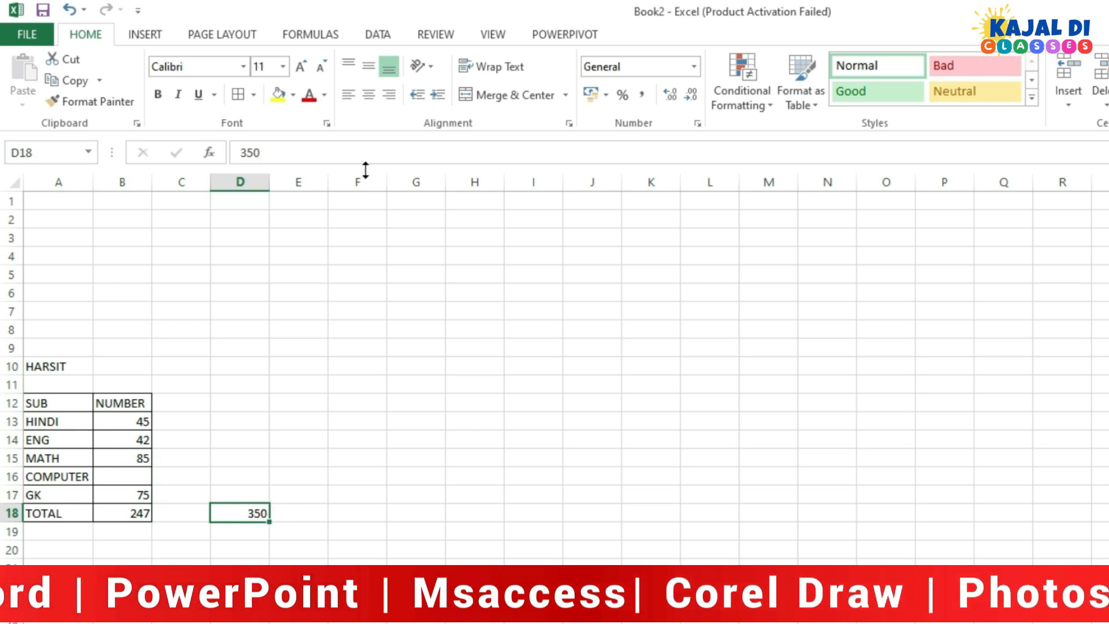
- Start a Goal Seek analysis with the marks total in B18 as the cell to set
{"action": "left_click", "coordinate": [381, 36]}
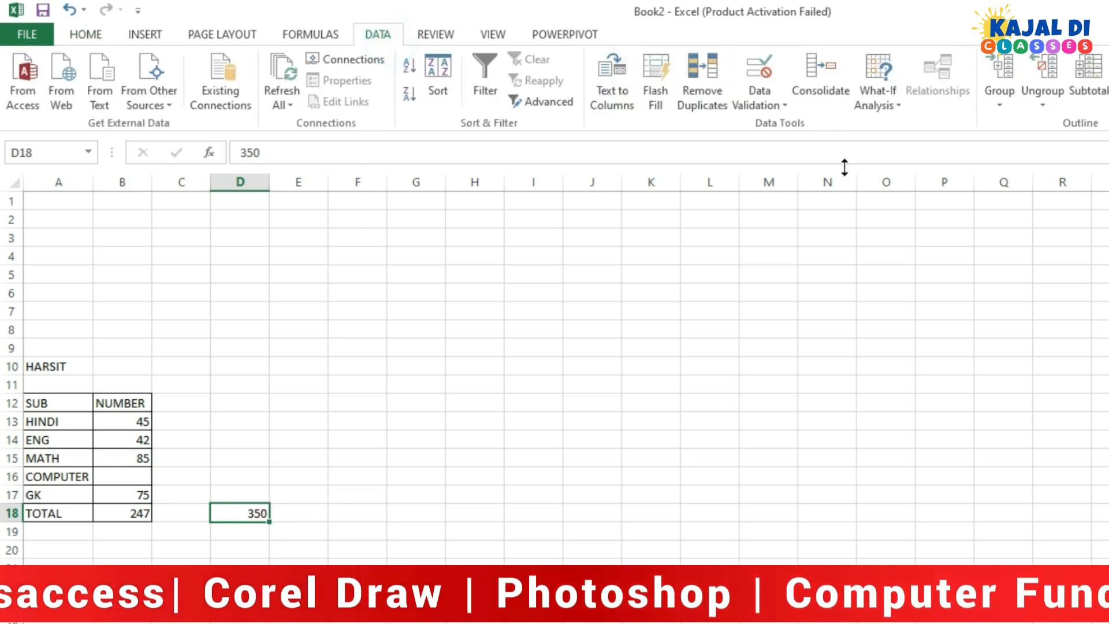
{"action": "left_click", "coordinate": [885, 105]}
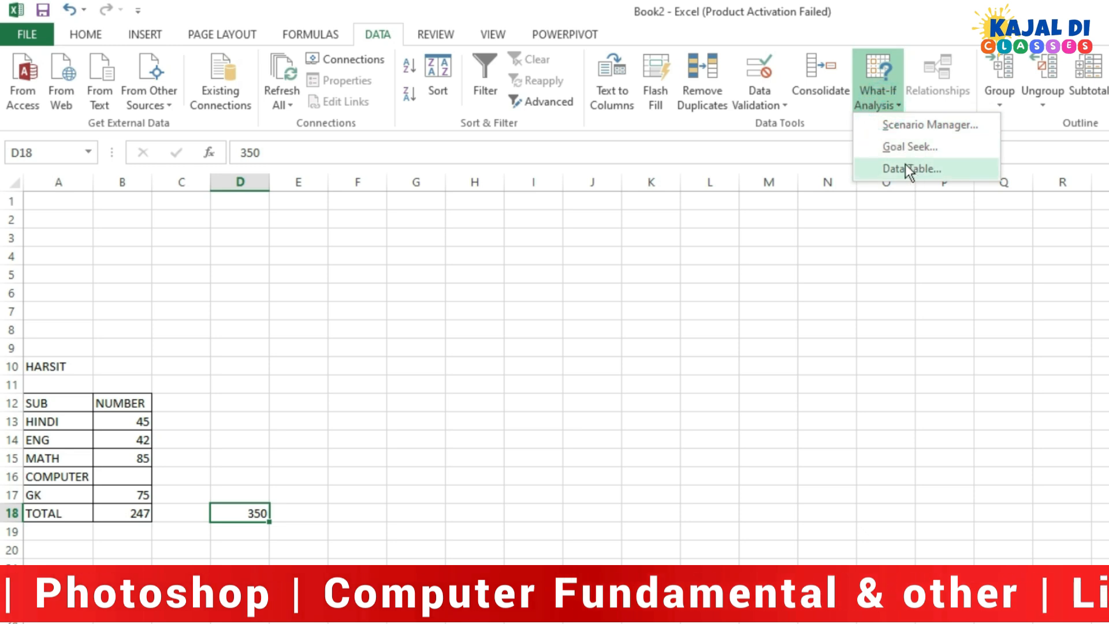
{"action": "left_click", "coordinate": [896, 148]}
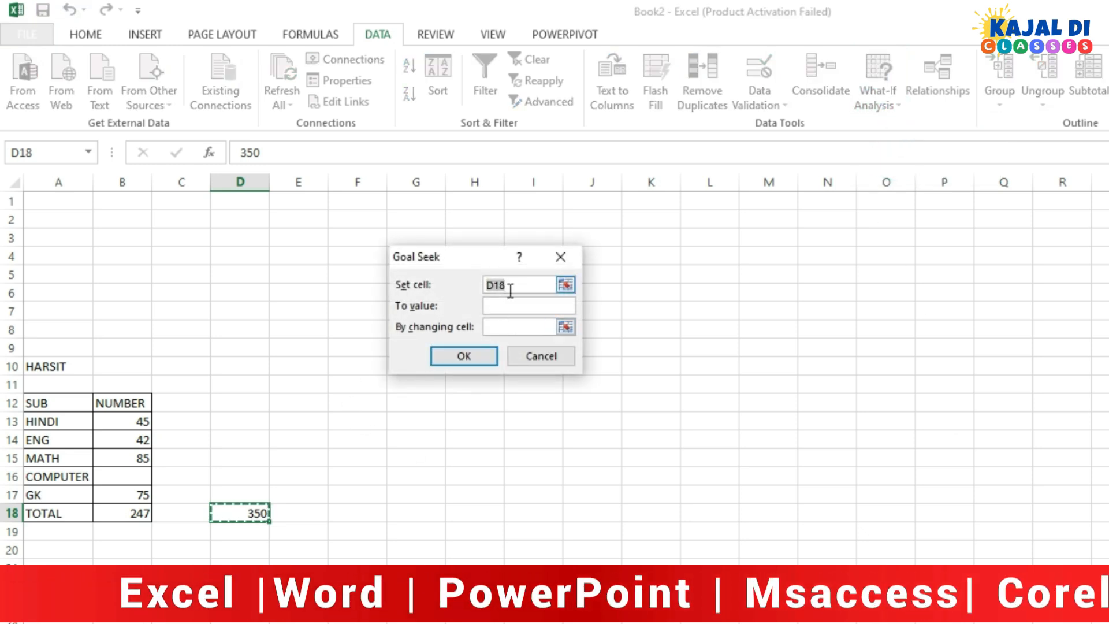
{"action": "left_click_drag", "start_coordinate": [511, 285], "coordinate": [479, 284]}
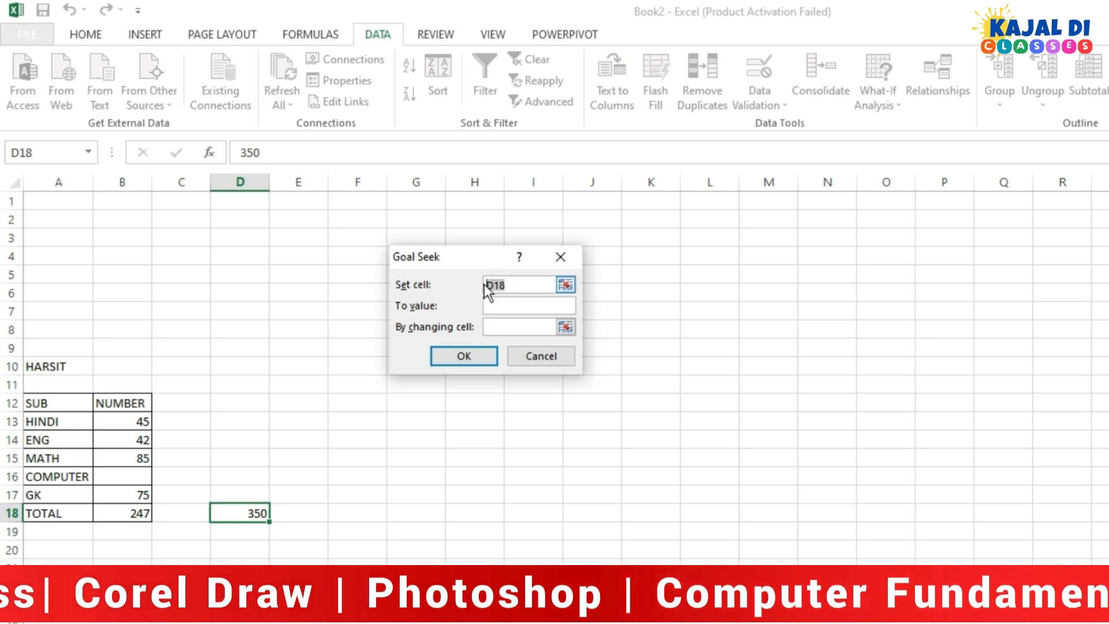
{"action": "left_click", "coordinate": [117, 513]}
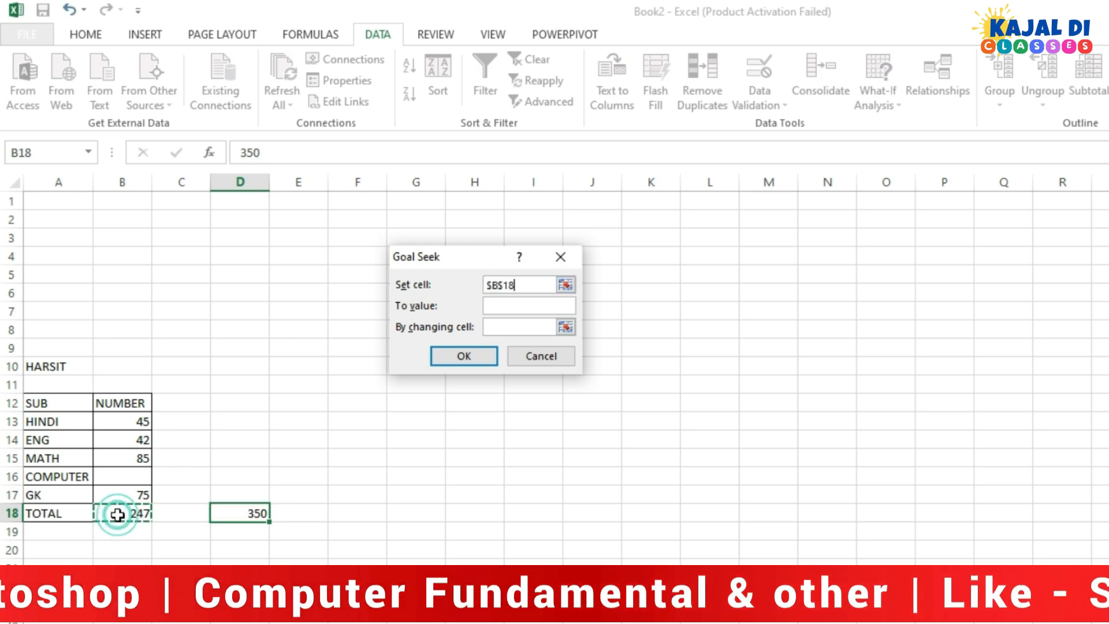
- Goal-seek the marks total to 350 by changing the COMPUTER mark in B16, and accept the solution
{"action": "left_click", "coordinate": [506, 310]}
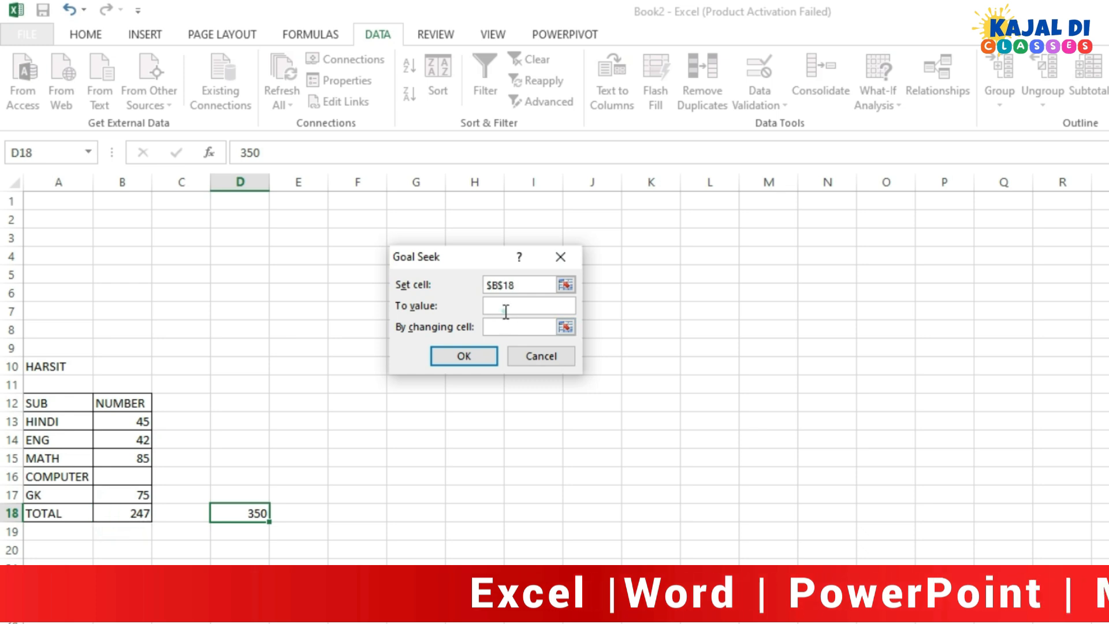
{"action": "left_click", "coordinate": [507, 313]}
{"action": "type", "text": "350"}
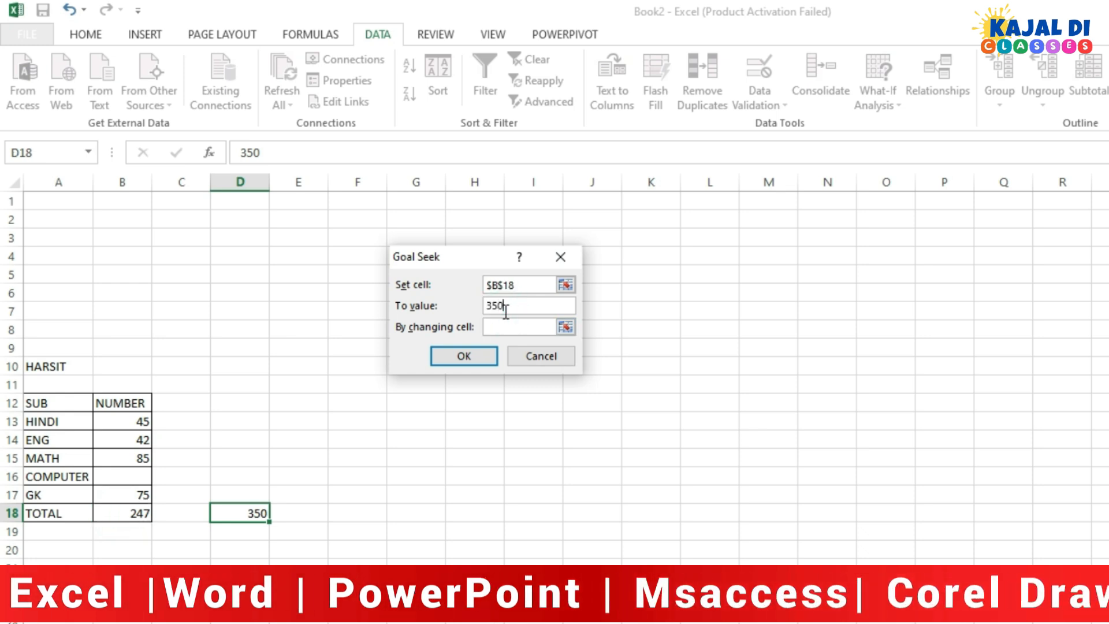
{"action": "left_click", "coordinate": [518, 327]}
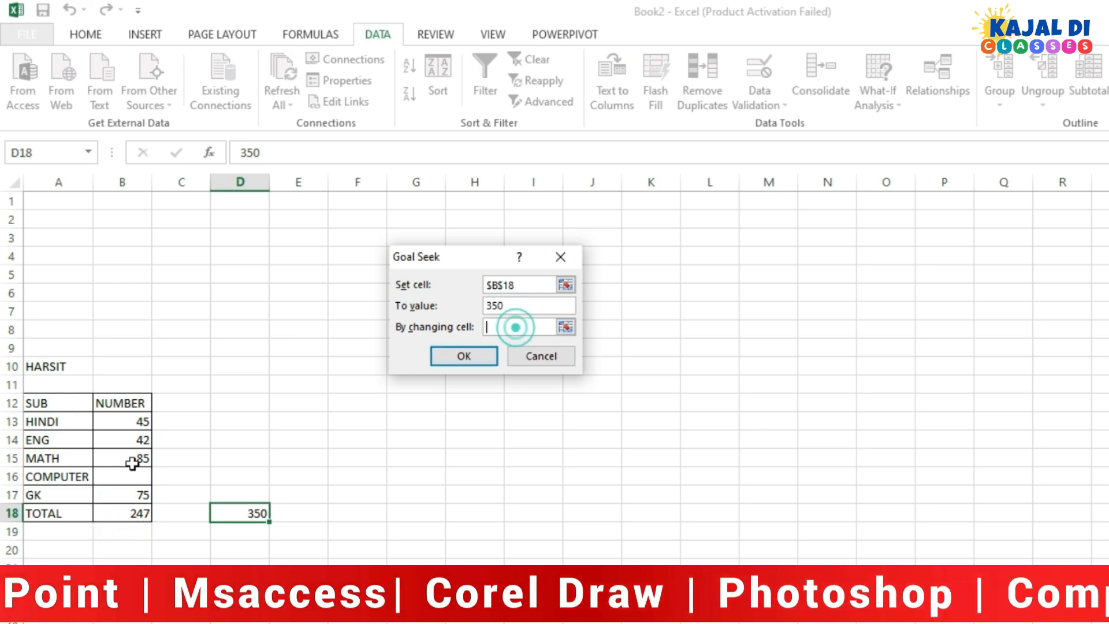
{"action": "left_click", "coordinate": [120, 475]}
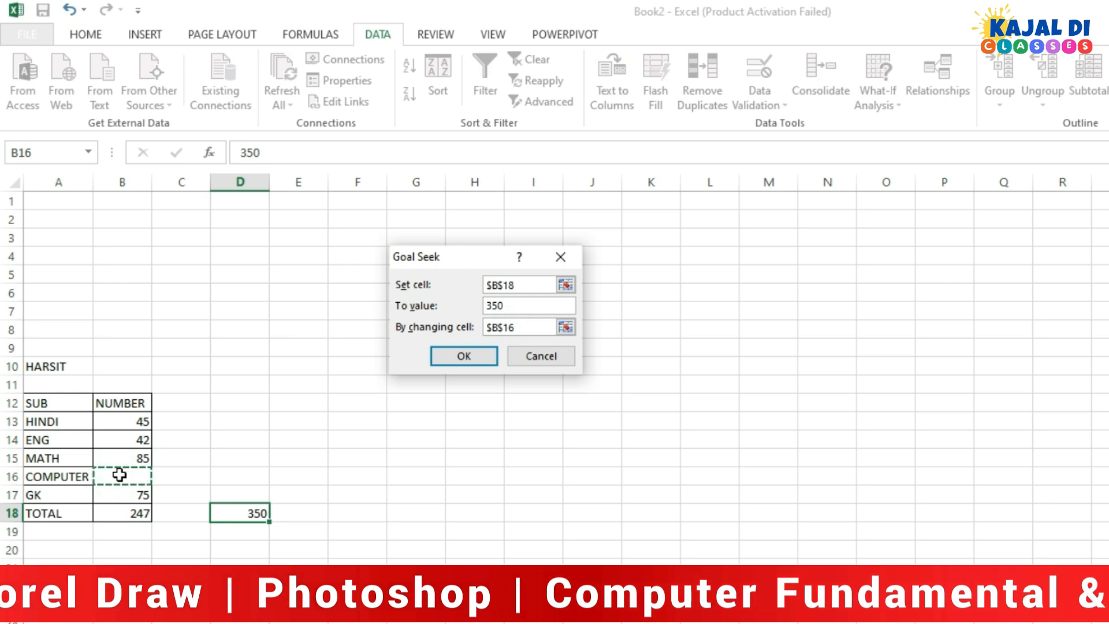
{"action": "left_click", "coordinate": [462, 354]}
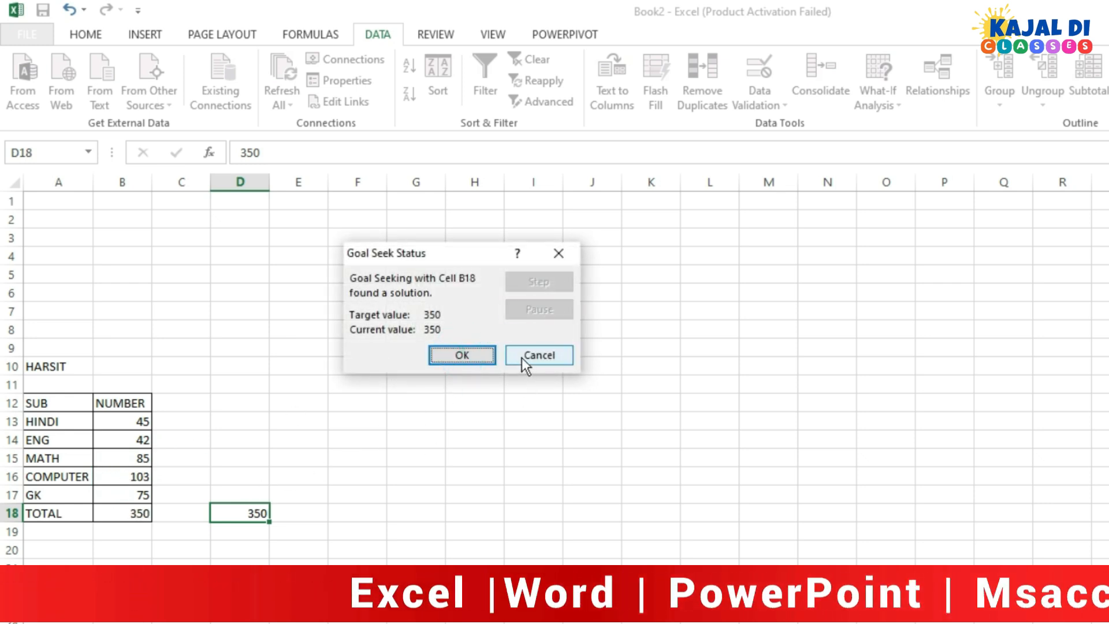
{"action": "left_click", "coordinate": [473, 357]}
{"action": "left_click", "coordinate": [123, 440]}
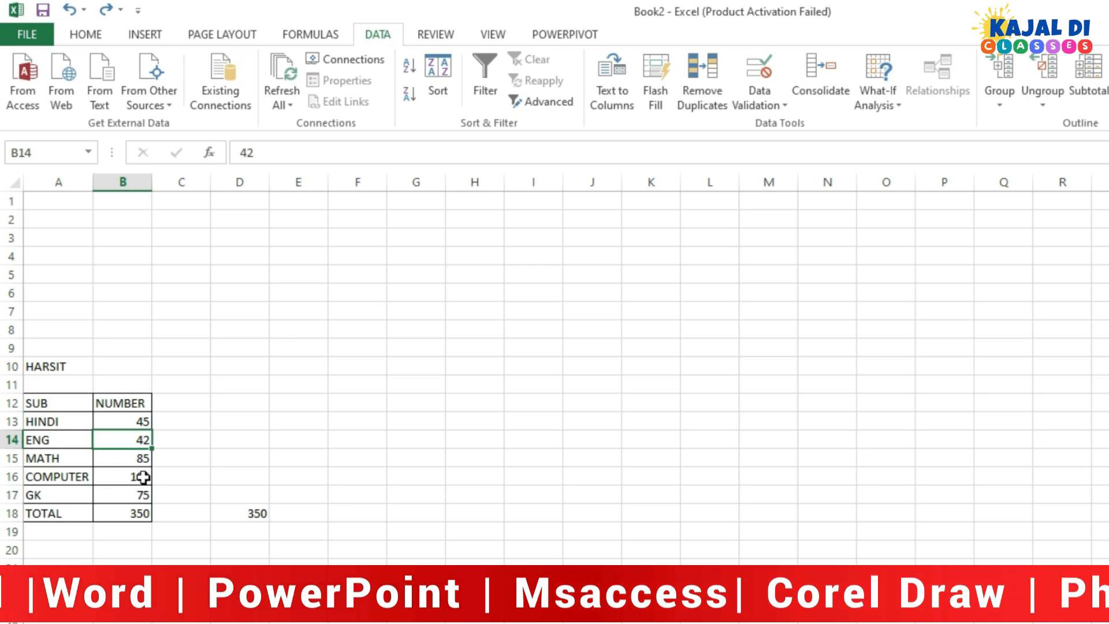
{"action": "left_click", "coordinate": [141, 477]}
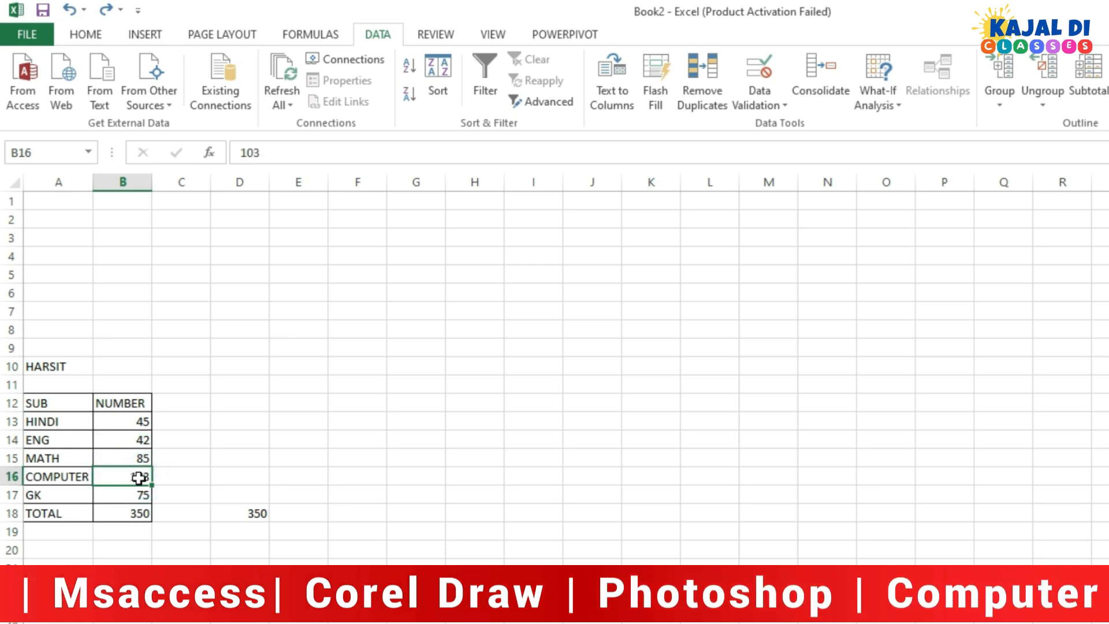
{"action": "left_click", "coordinate": [132, 514]}
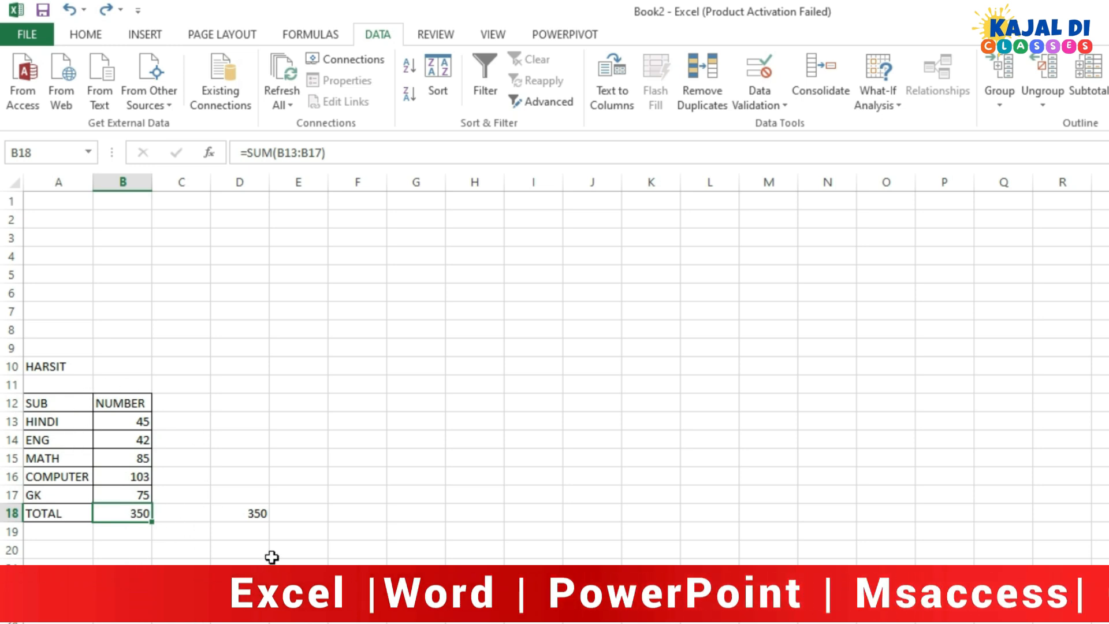
{"action": "left_click", "coordinate": [240, 605]}
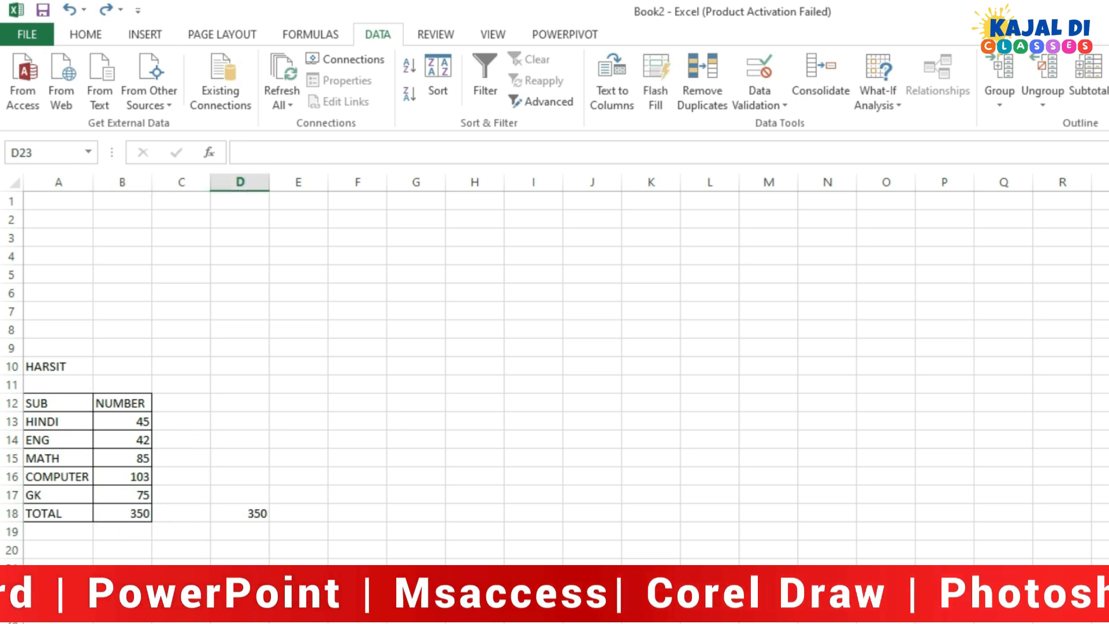